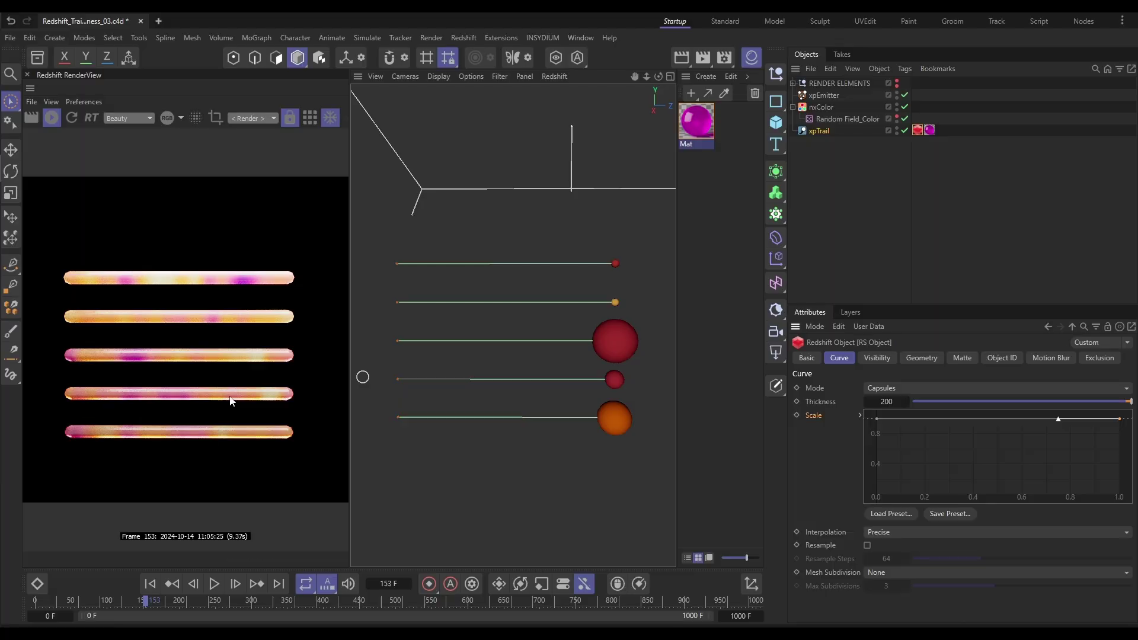
# Step: Set the xpTrail's Thickness Mode to Use Radius (Variable) and play the animation to preview the trails
pyautogui.click(406, 341)
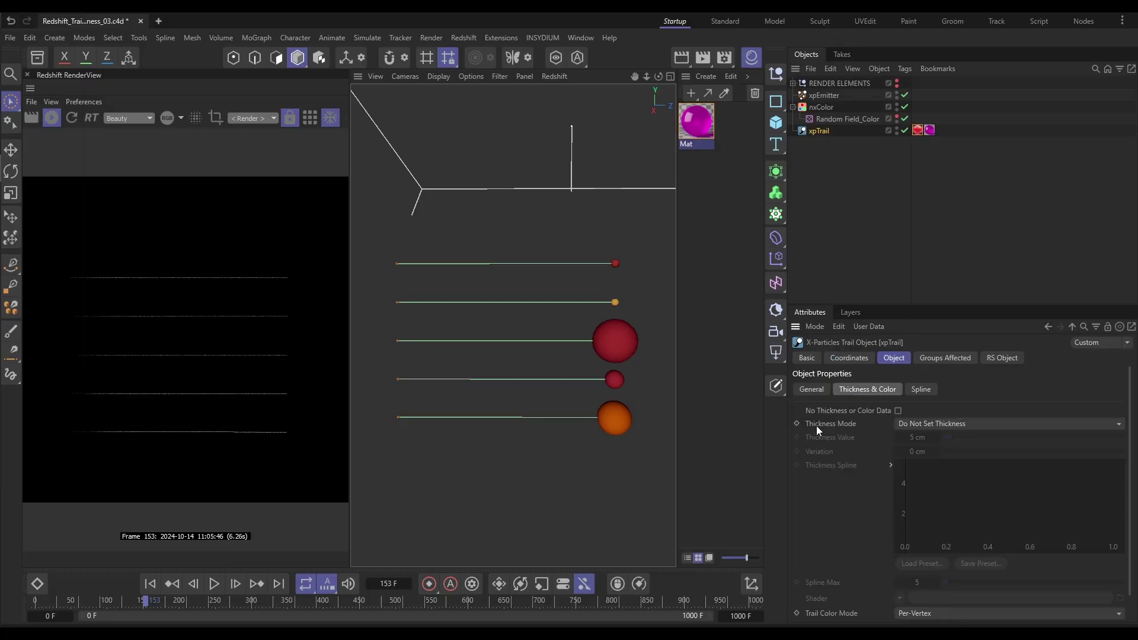
pyautogui.click(151, 586)
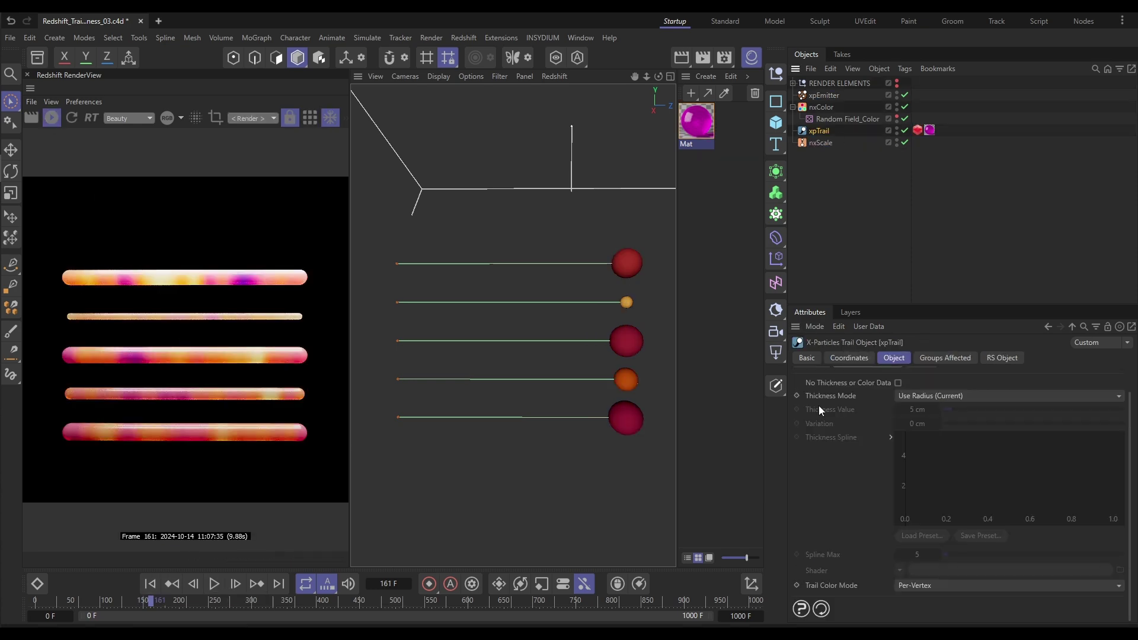
pyautogui.click(1008, 395)
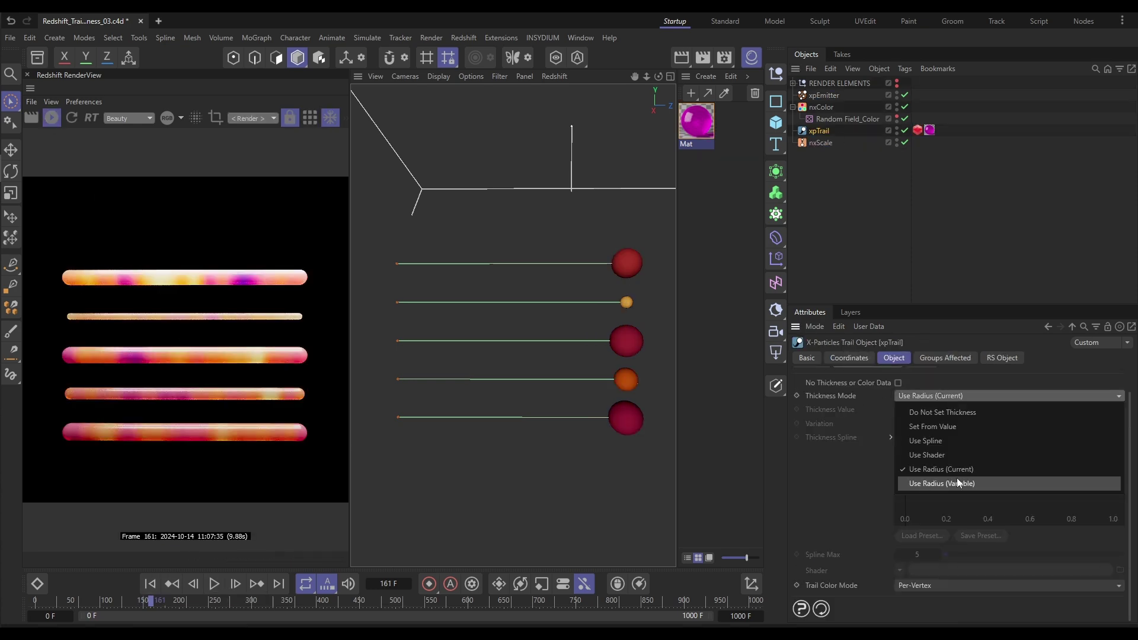
pyautogui.click(956, 478)
pyautogui.click(214, 584)
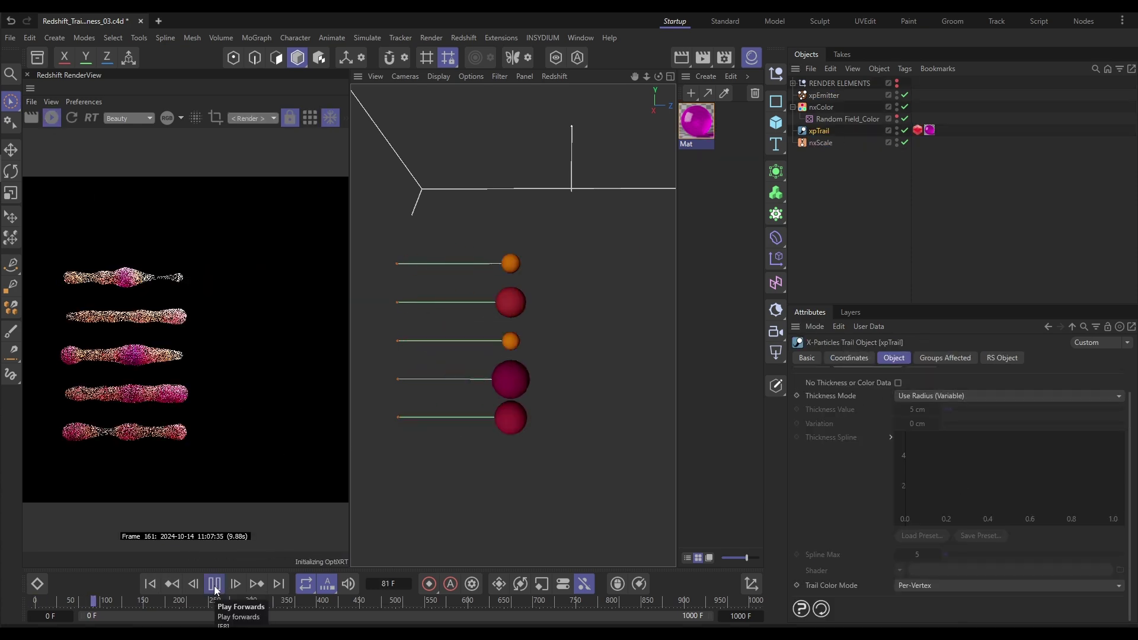
pyautogui.click(215, 584)
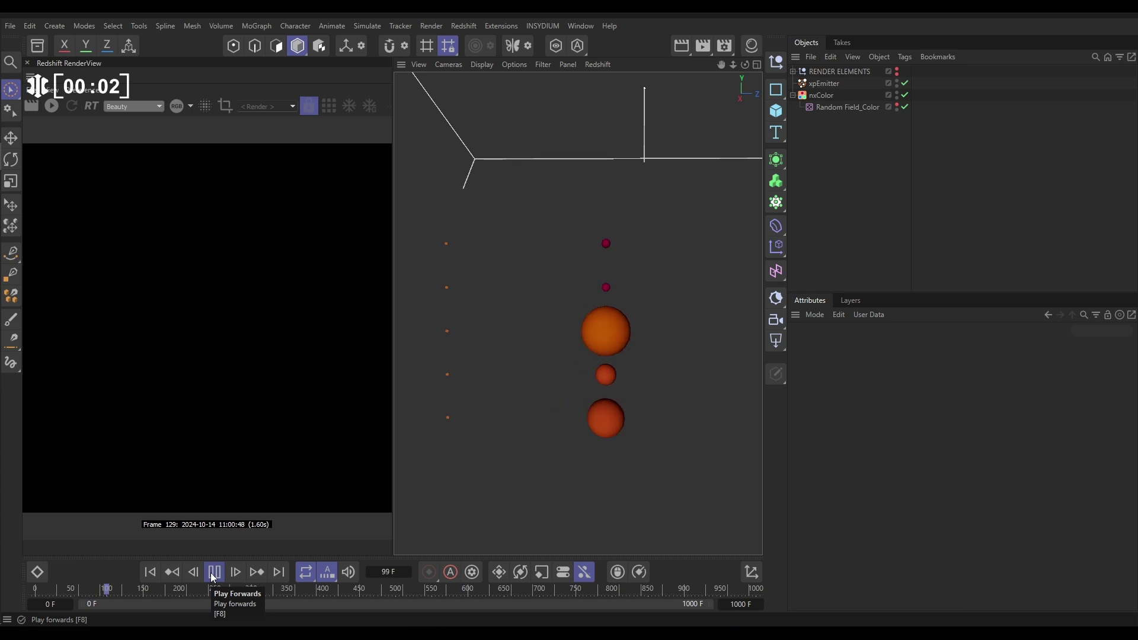
# Step: Stop playback and examine the xpEmitter's emitter shape, emission and basic particle data settings
pyautogui.click(213, 574)
pyautogui.click(824, 83)
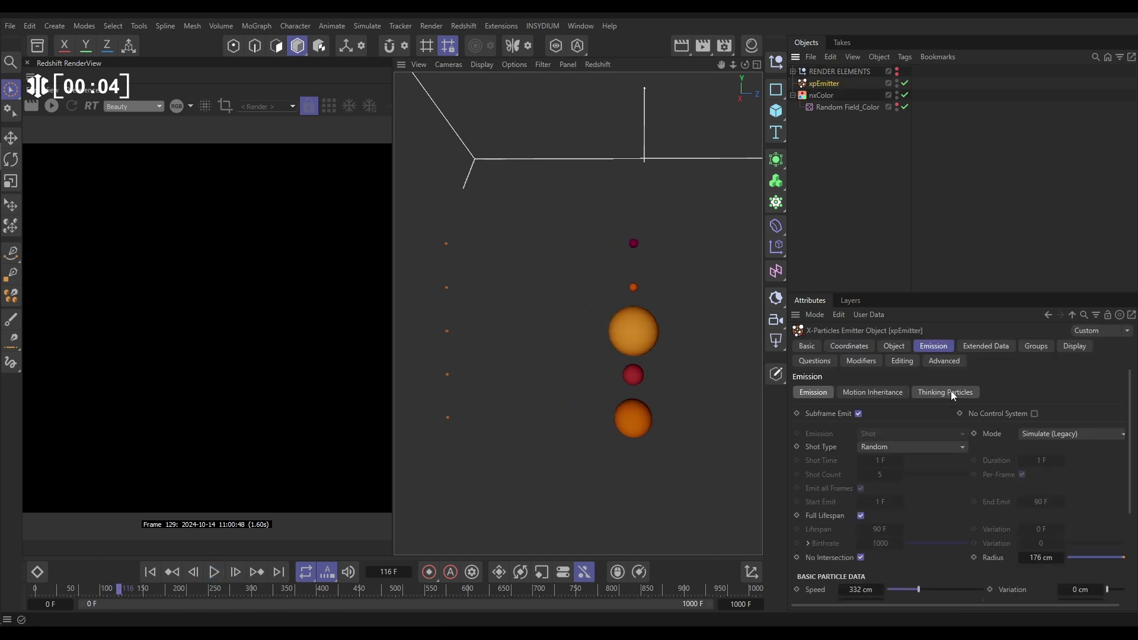
pyautogui.click(894, 347)
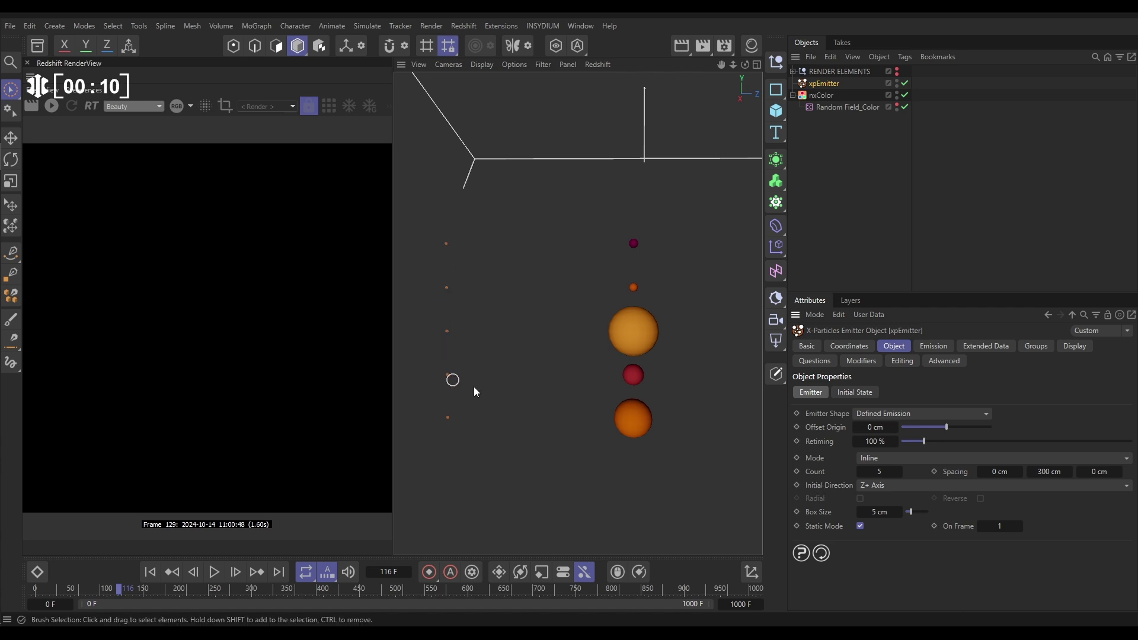
pyautogui.click(936, 347)
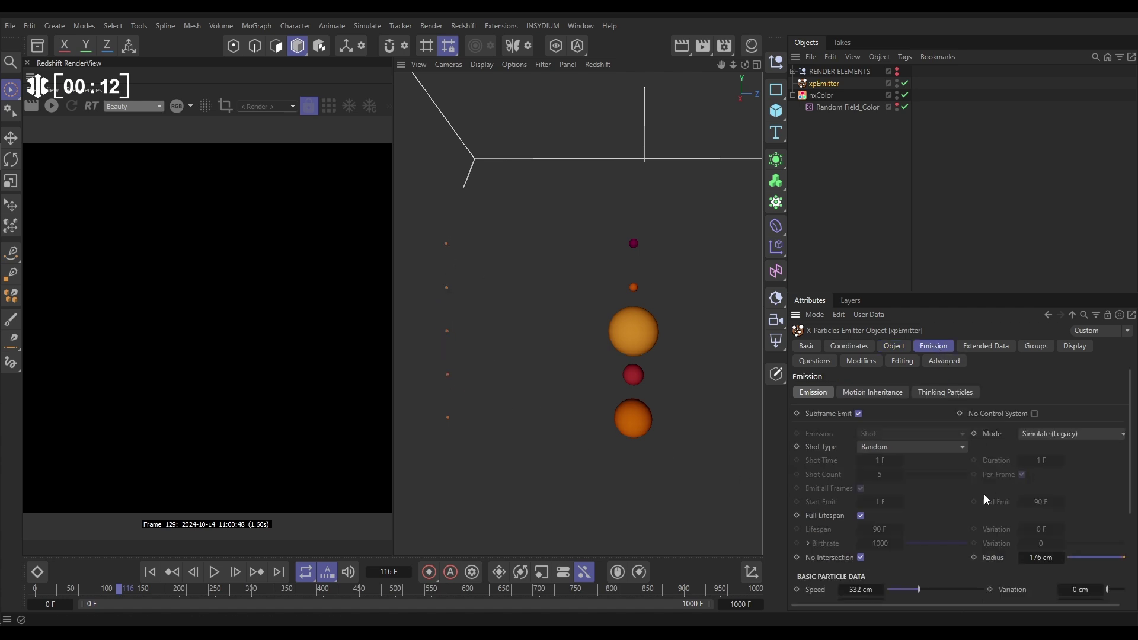
pyautogui.scroll(-5, 984, 495)
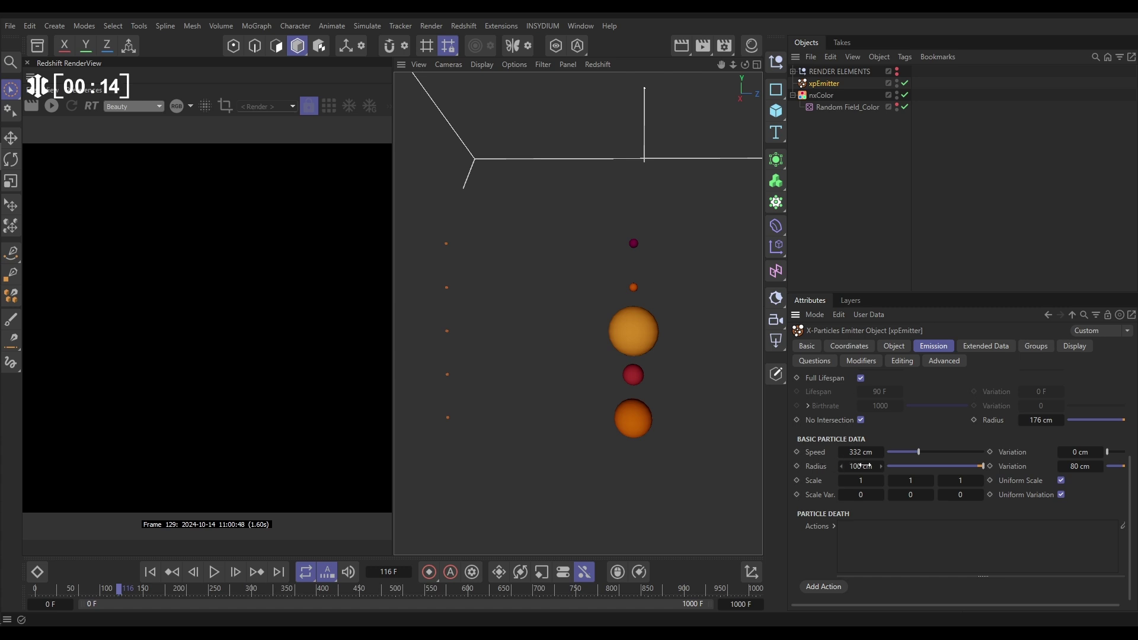
# Step: Replay the particle animation from the first frame twice to examine the particles' varying radii and colors
pyautogui.click(150, 572)
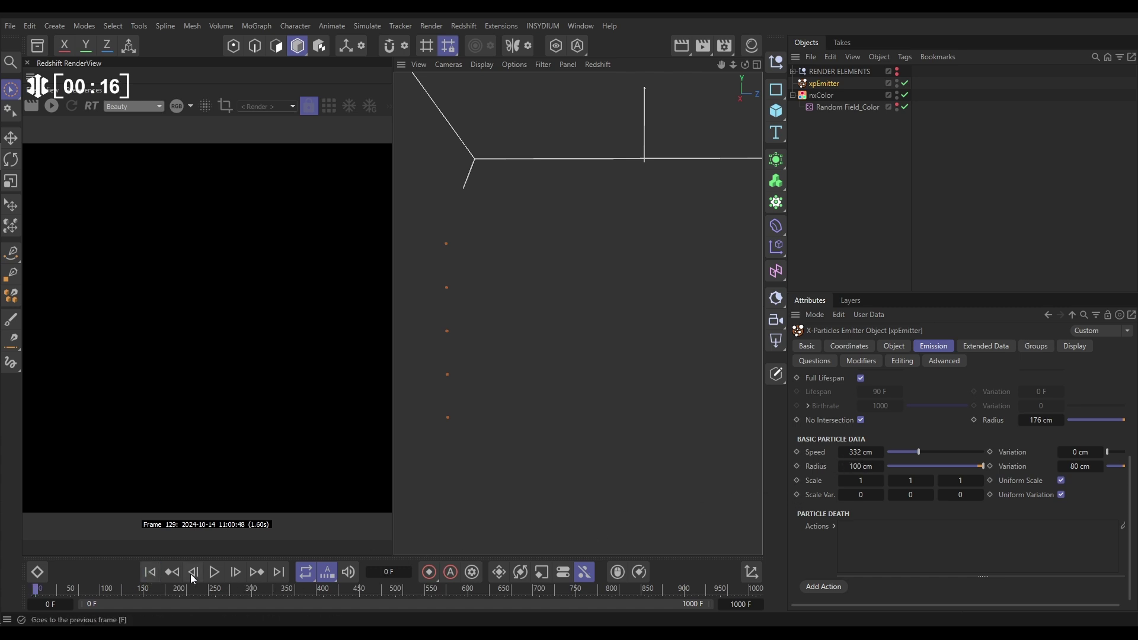
pyautogui.click(212, 572)
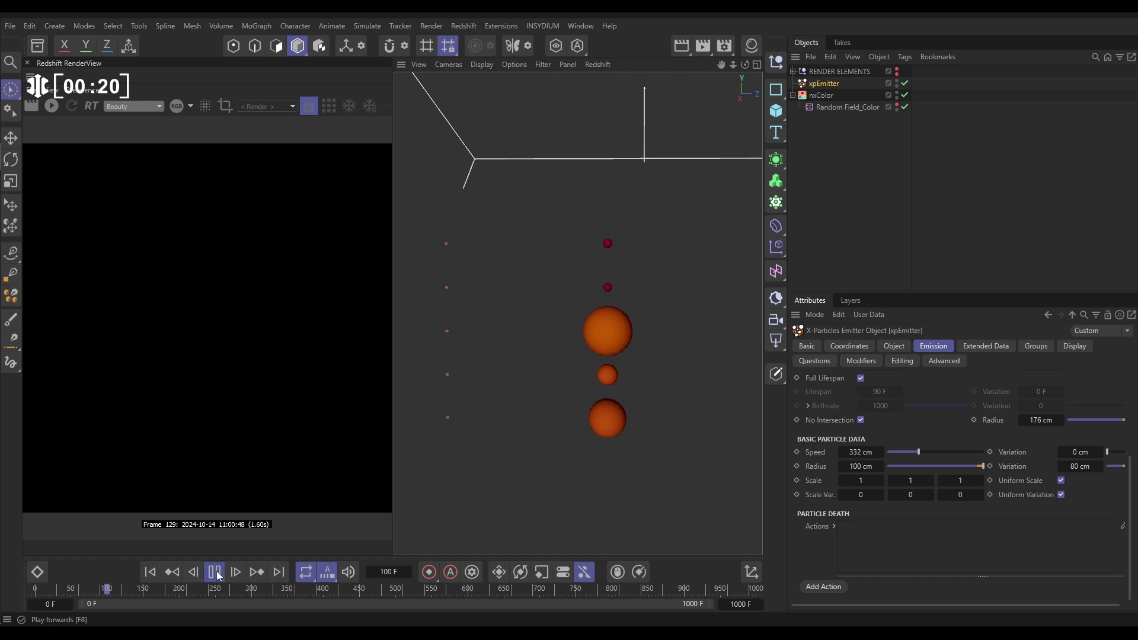
pyautogui.press('F8')
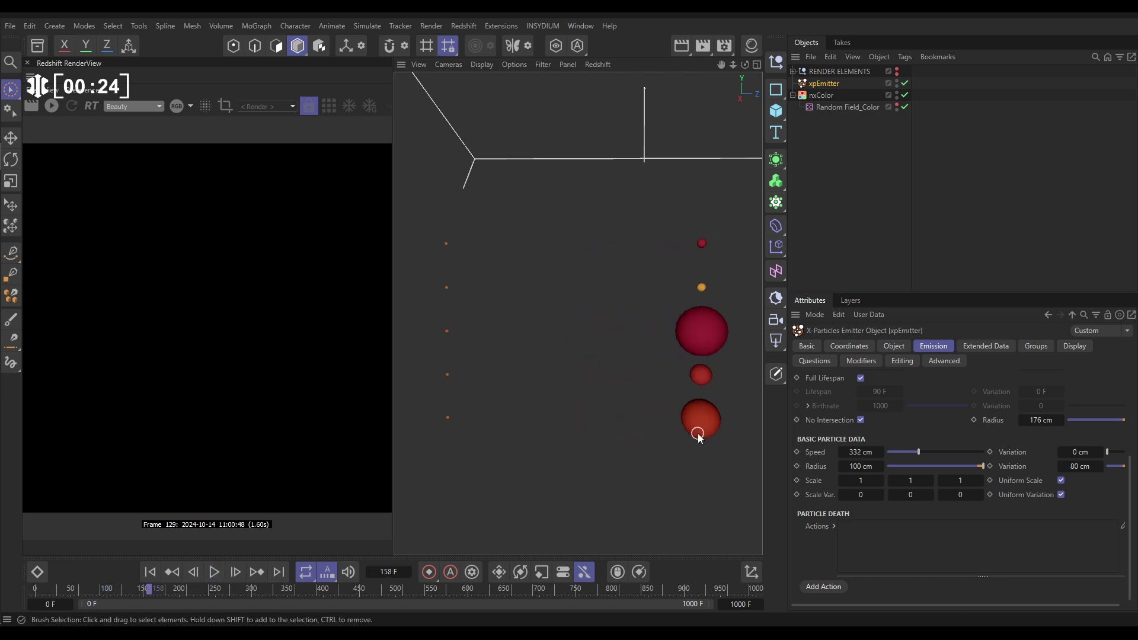
pyautogui.click(150, 572)
pyautogui.click(213, 574)
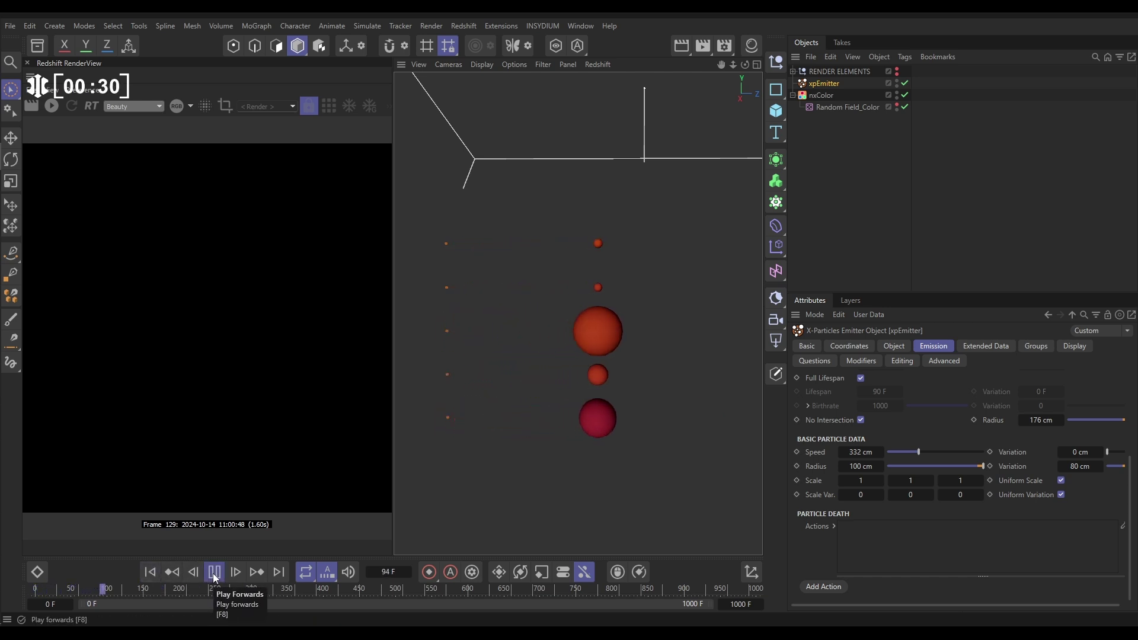
pyautogui.click(214, 577)
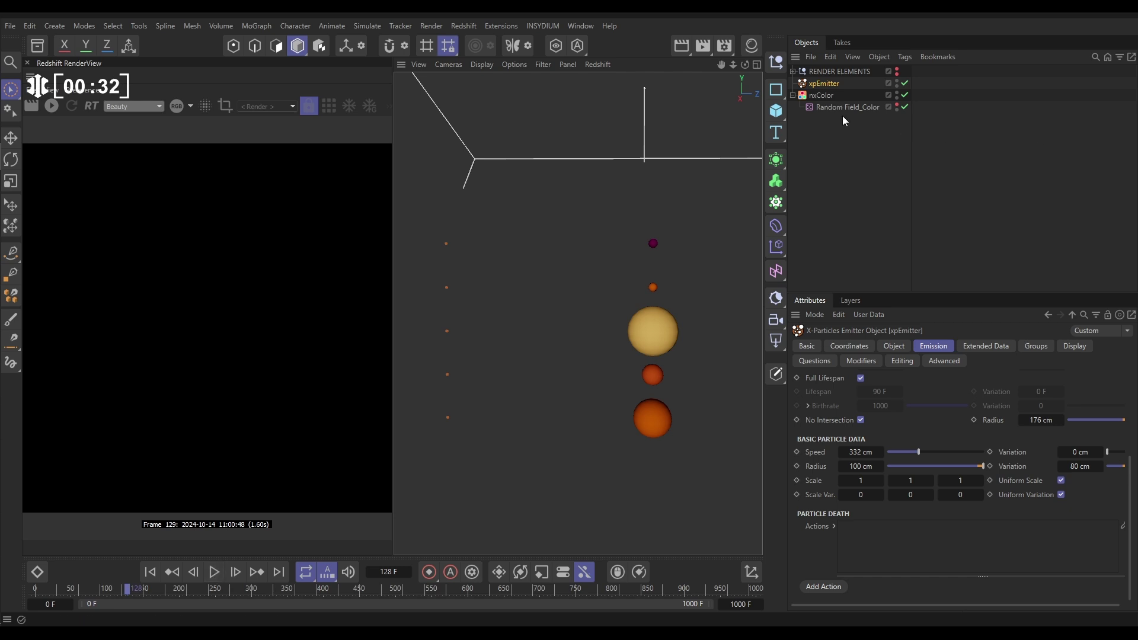
# Step: Examine the nxColor modifier's gradient and the Random Field_Color noise settings, and clear the selection
pyautogui.click(819, 93)
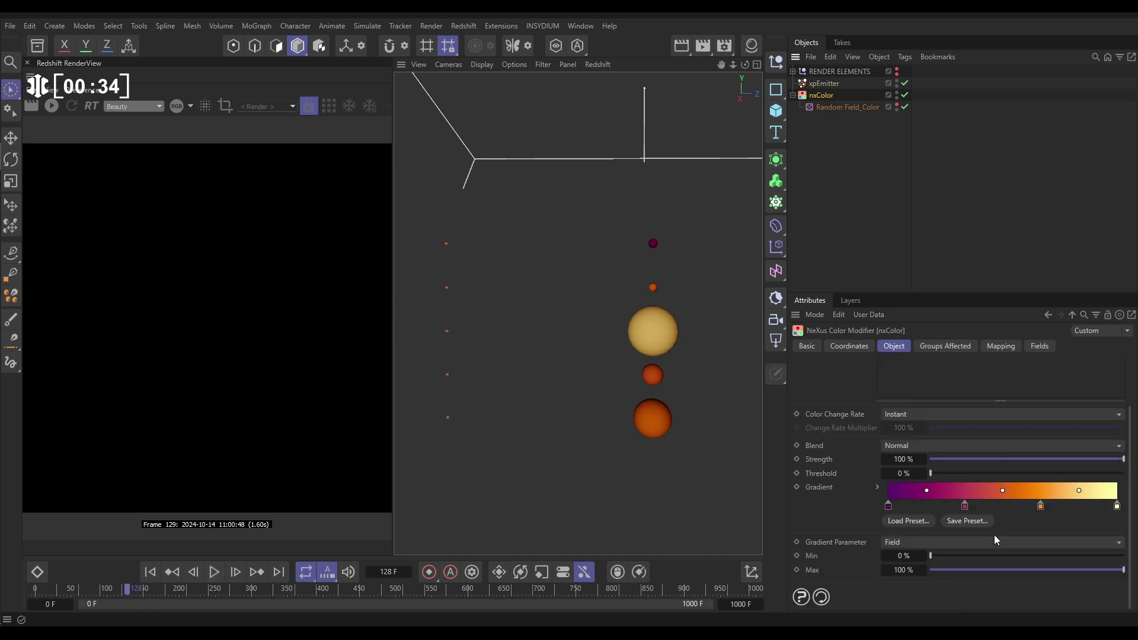
pyautogui.moveTo(1131, 508); pyautogui.dragTo(1133, 535)
pyautogui.click(863, 108)
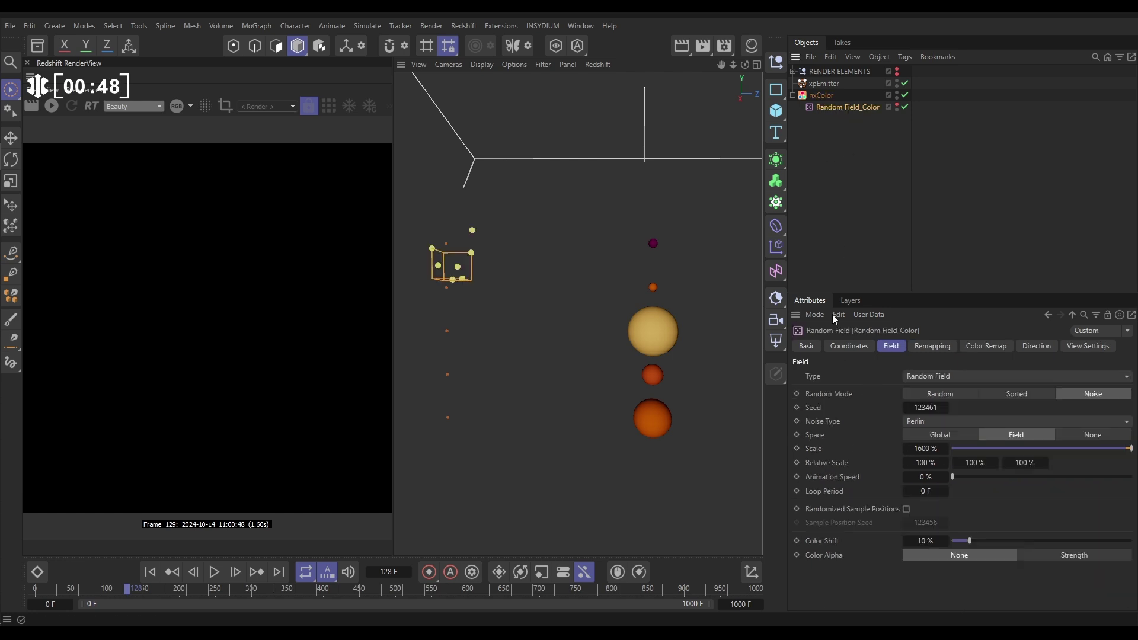
pyautogui.click(649, 320)
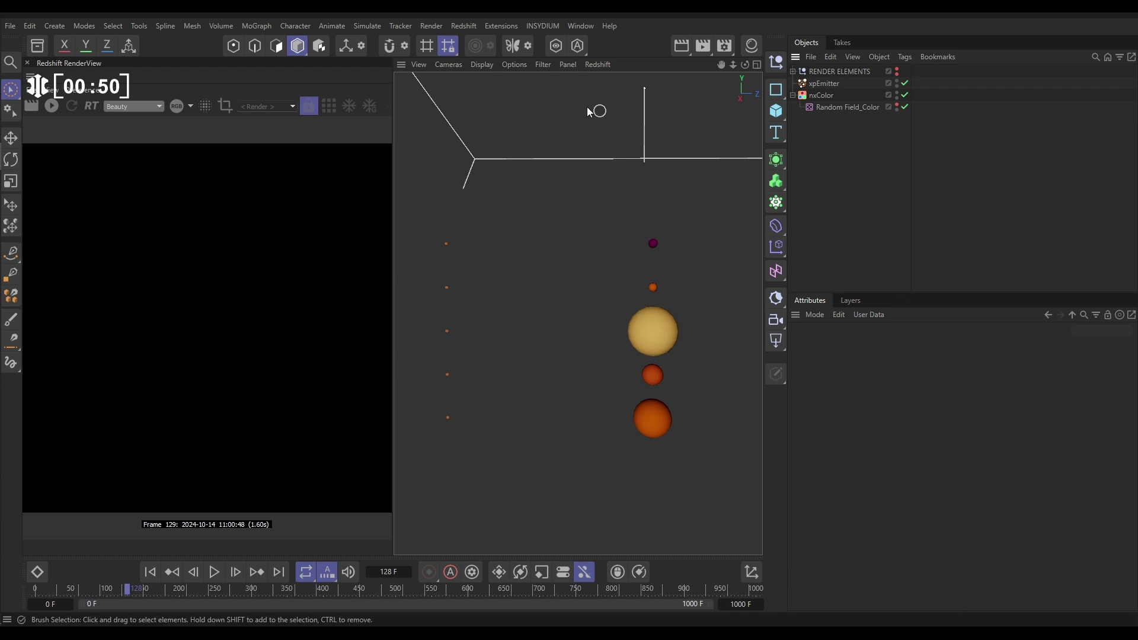
# Step: Add an X-Particles xpTrail generator below the nxColor modifier in the object hierarchy and assign xpEmitter as its emitter
pyautogui.click(544, 26)
pyautogui.moveTo(562, 67)
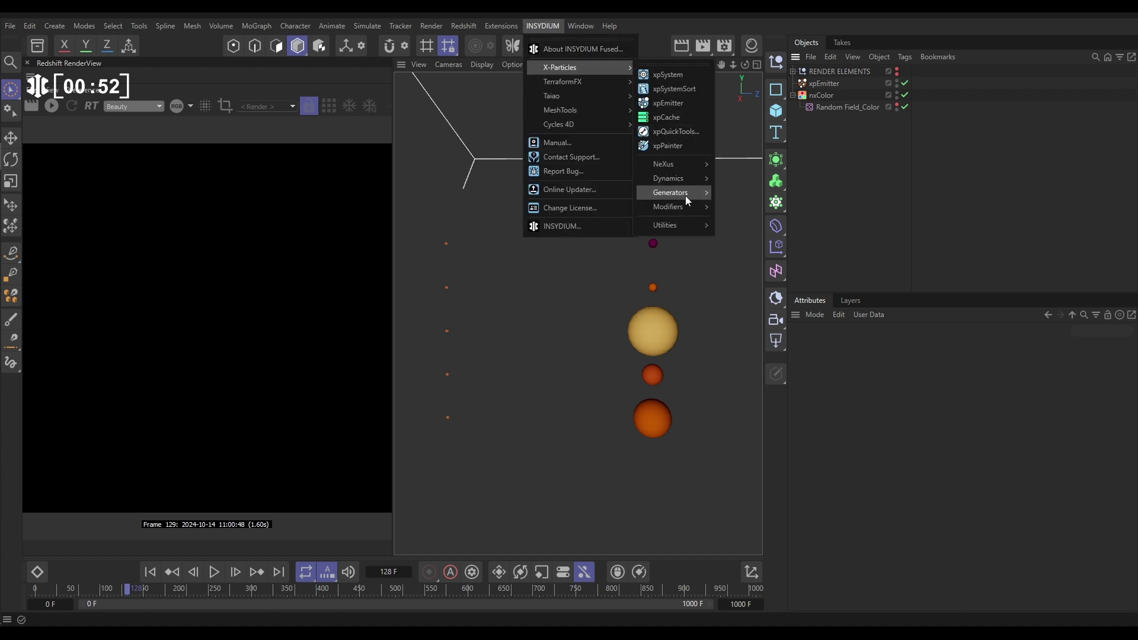
pyautogui.moveTo(689, 195)
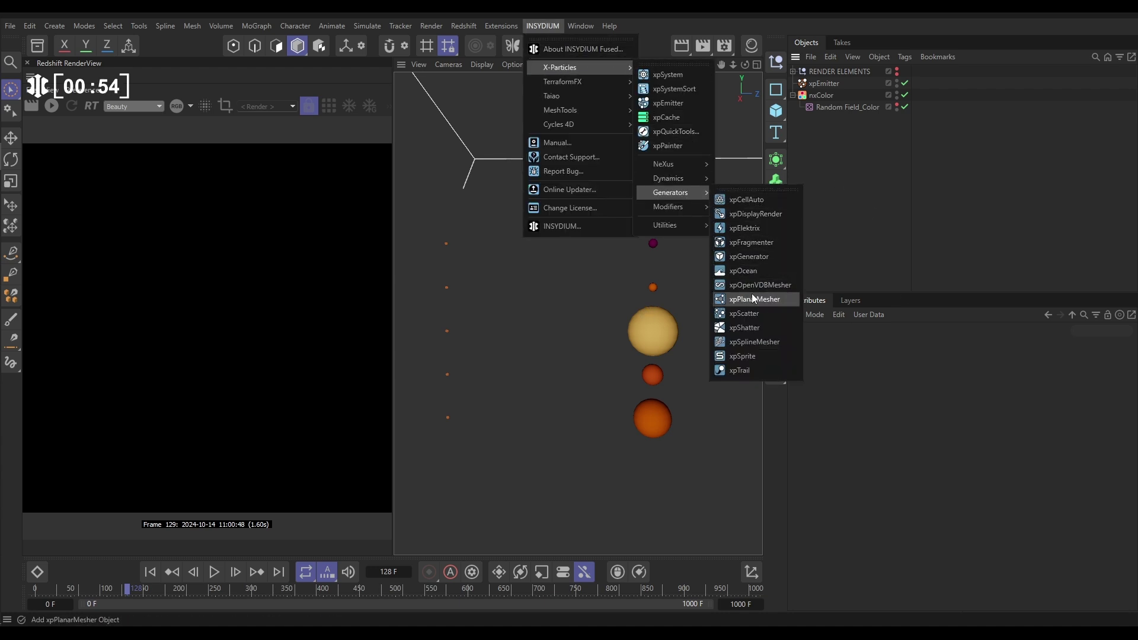
pyautogui.click(742, 370)
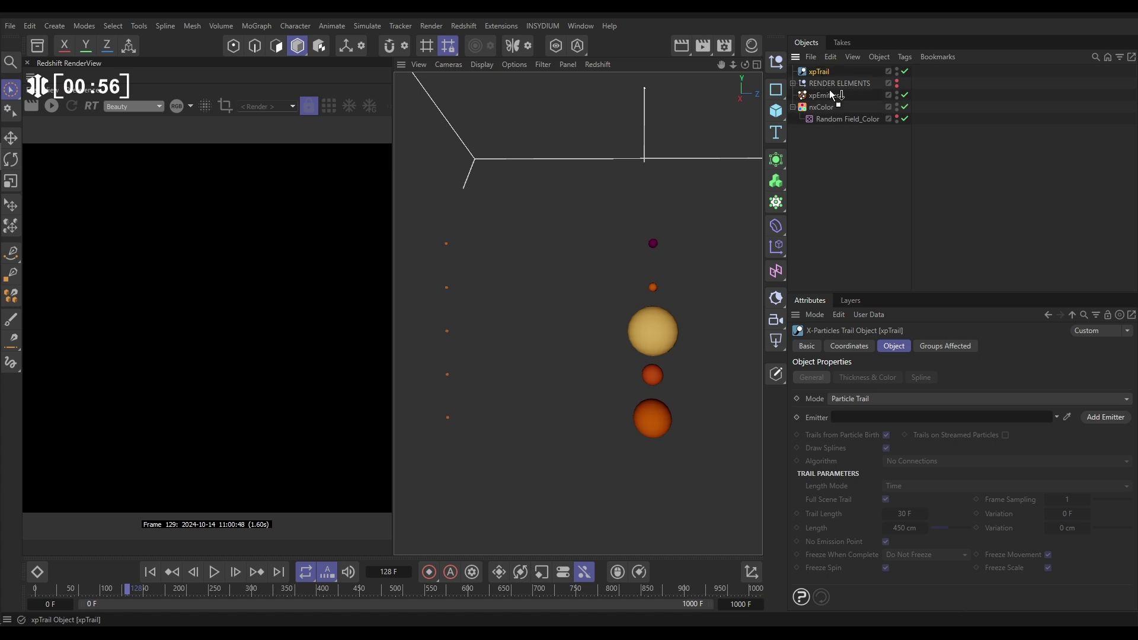
pyautogui.moveTo(829, 90); pyautogui.dragTo(833, 125)
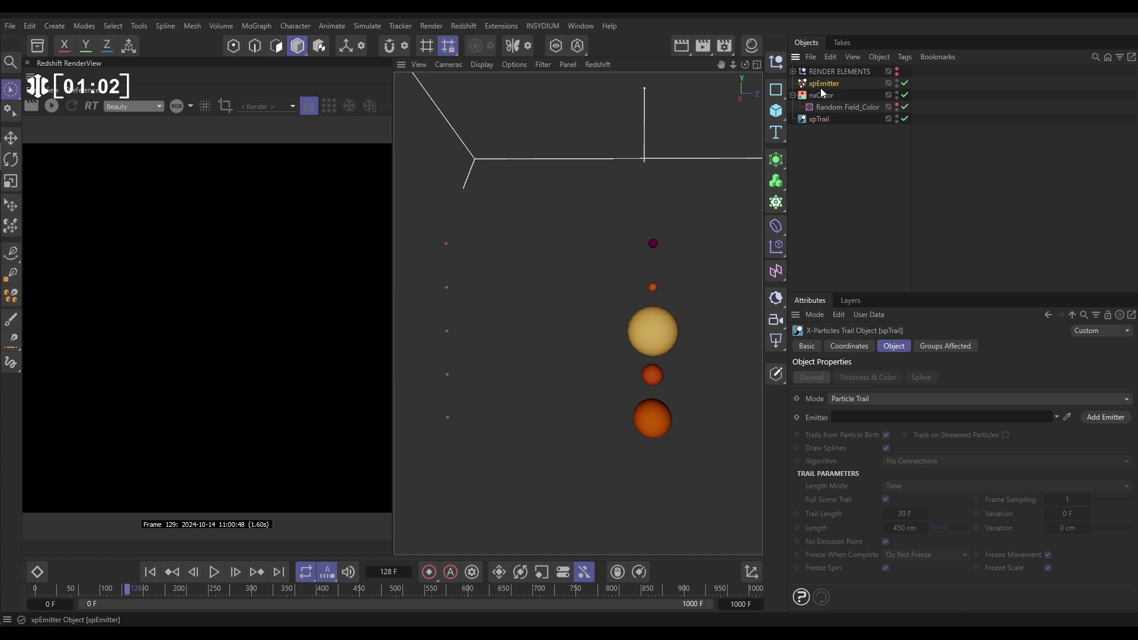
pyautogui.moveTo(899, 386); pyautogui.dragTo(889, 418)
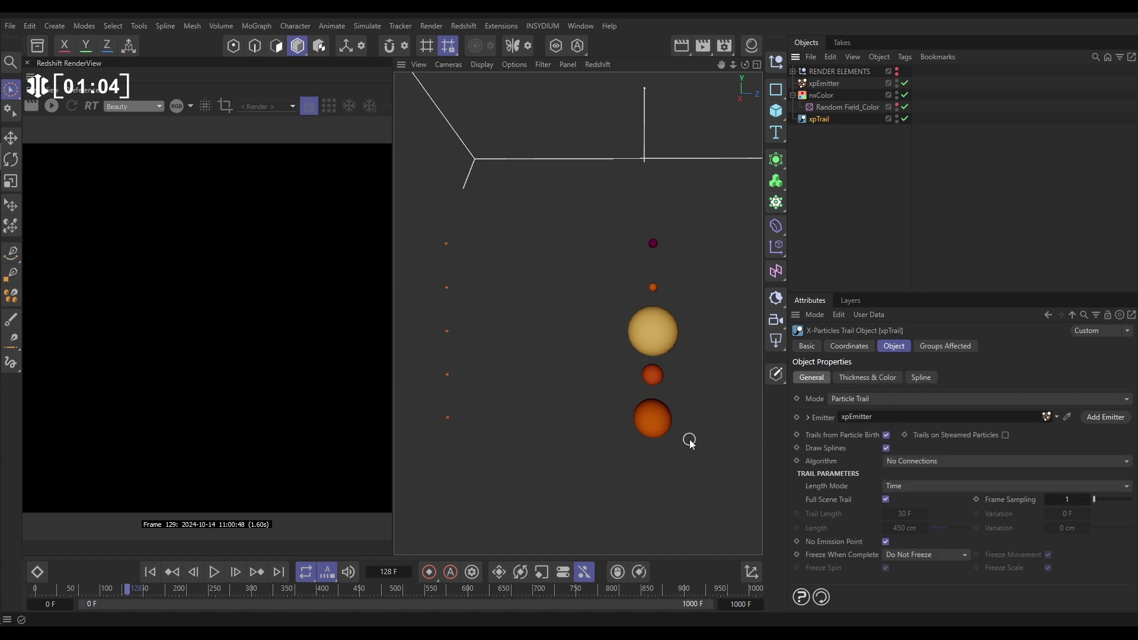
# Step: Play the animation from the first frame to check the particle trails, and stop it at about frame 140
pyautogui.click(150, 571)
pyautogui.click(214, 571)
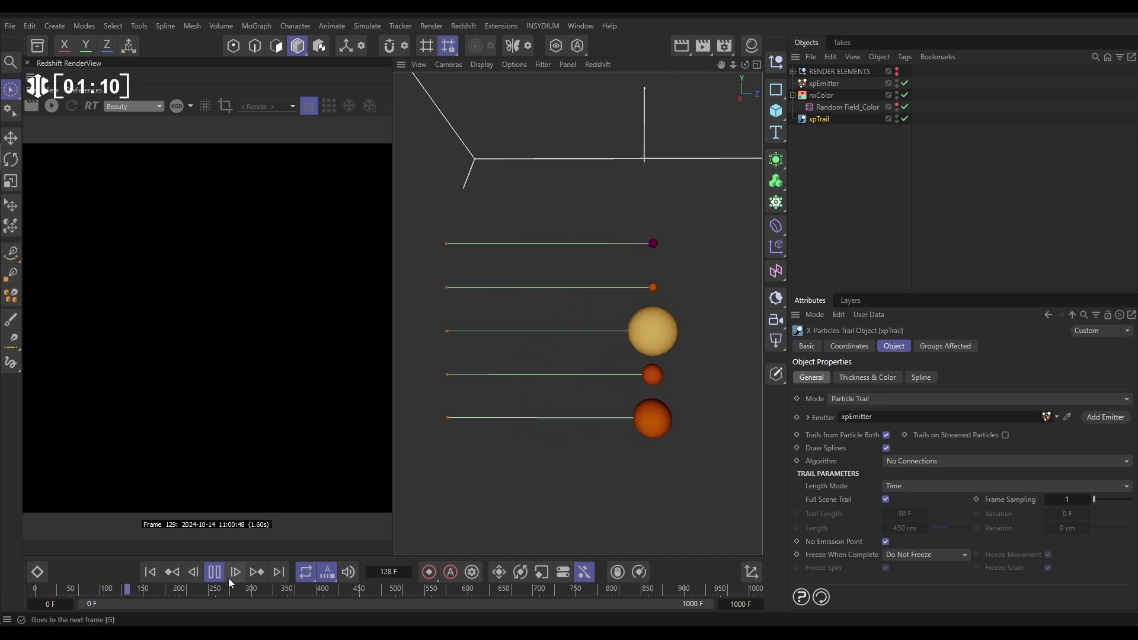
pyautogui.click(214, 571)
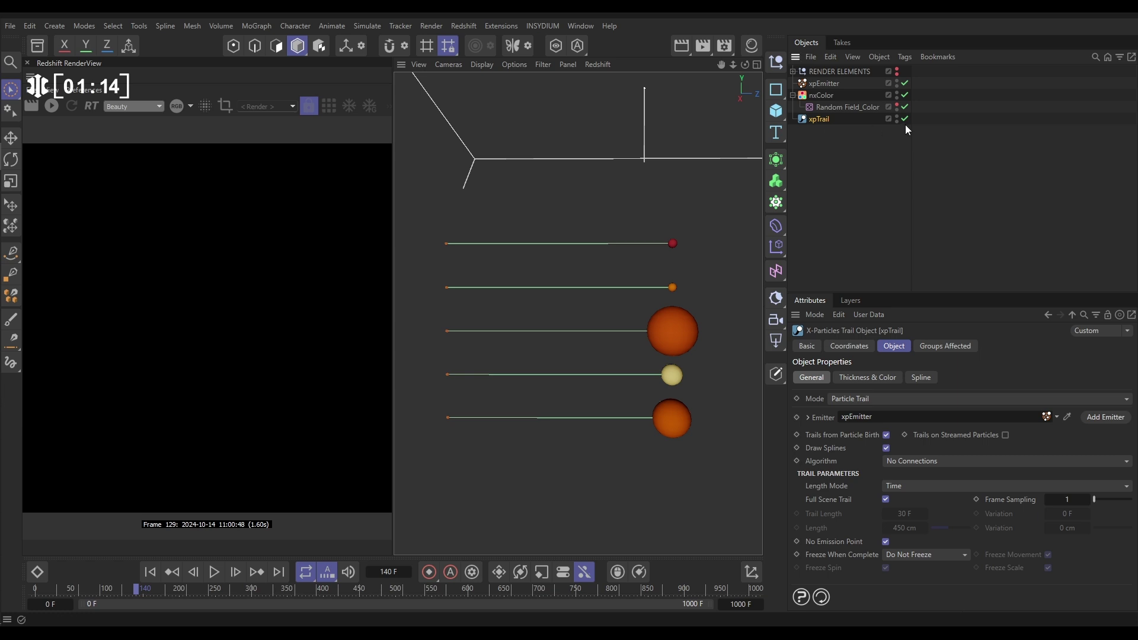
# Step: Add an RS Object render tag to xpTrail and set its curve mode to Capsules
pyautogui.click(905, 56)
pyautogui.moveTo(947, 228)
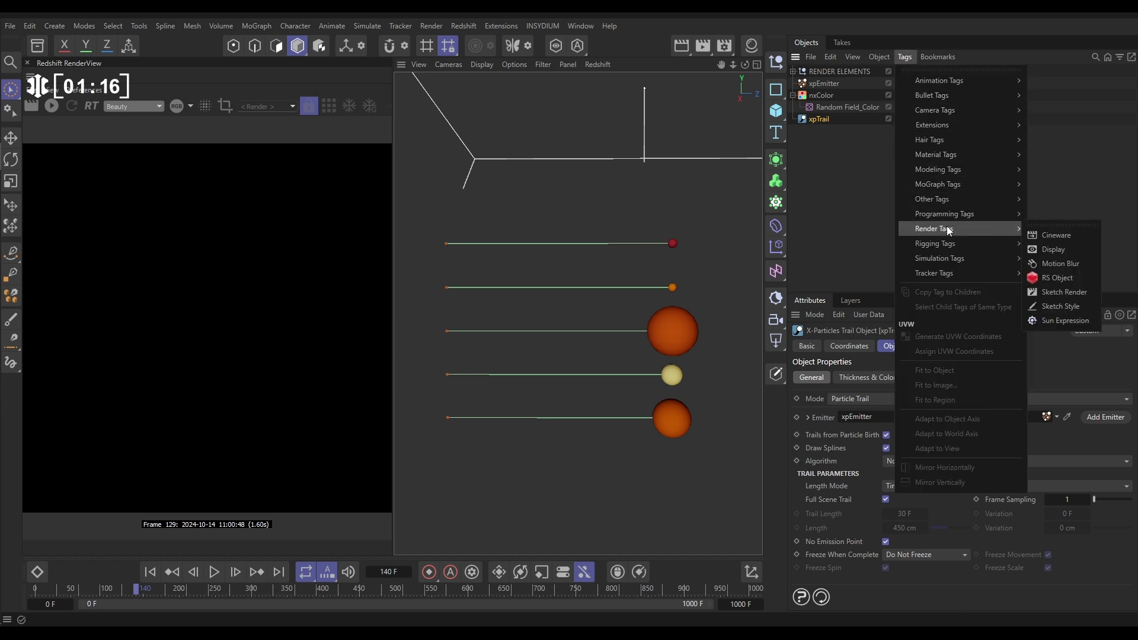
pyautogui.click(1058, 278)
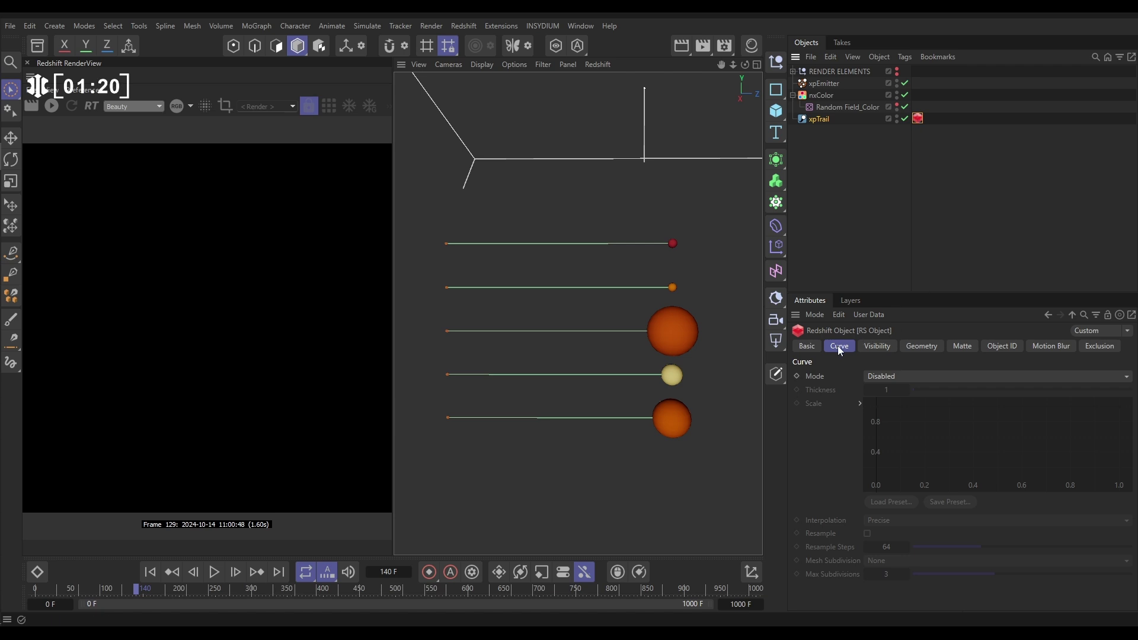
pyautogui.click(901, 376)
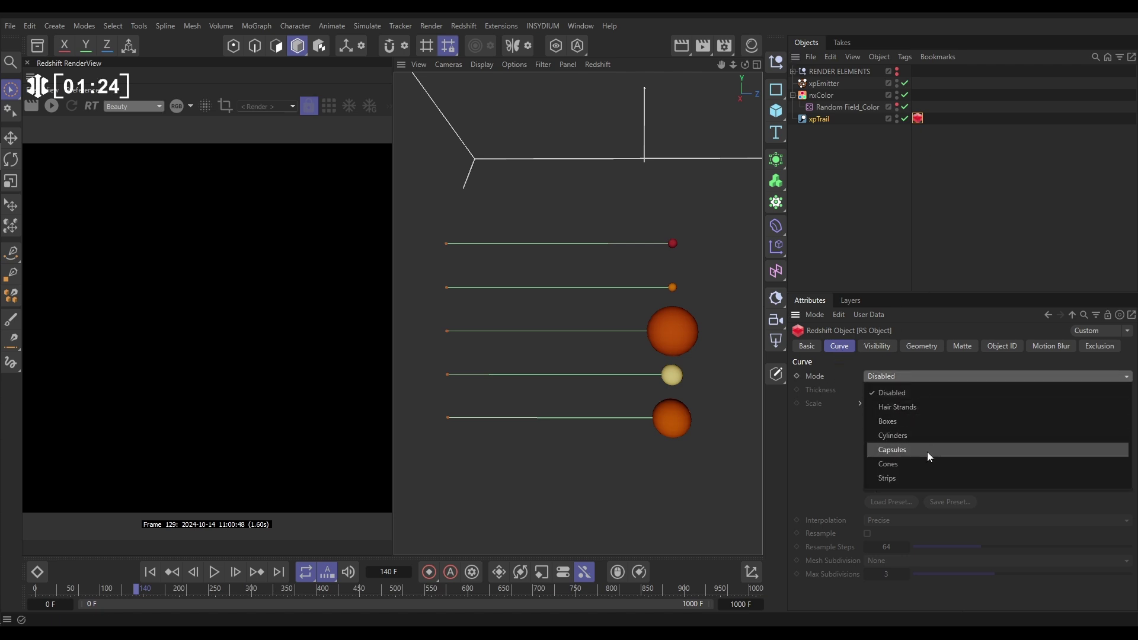
pyautogui.click(893, 448)
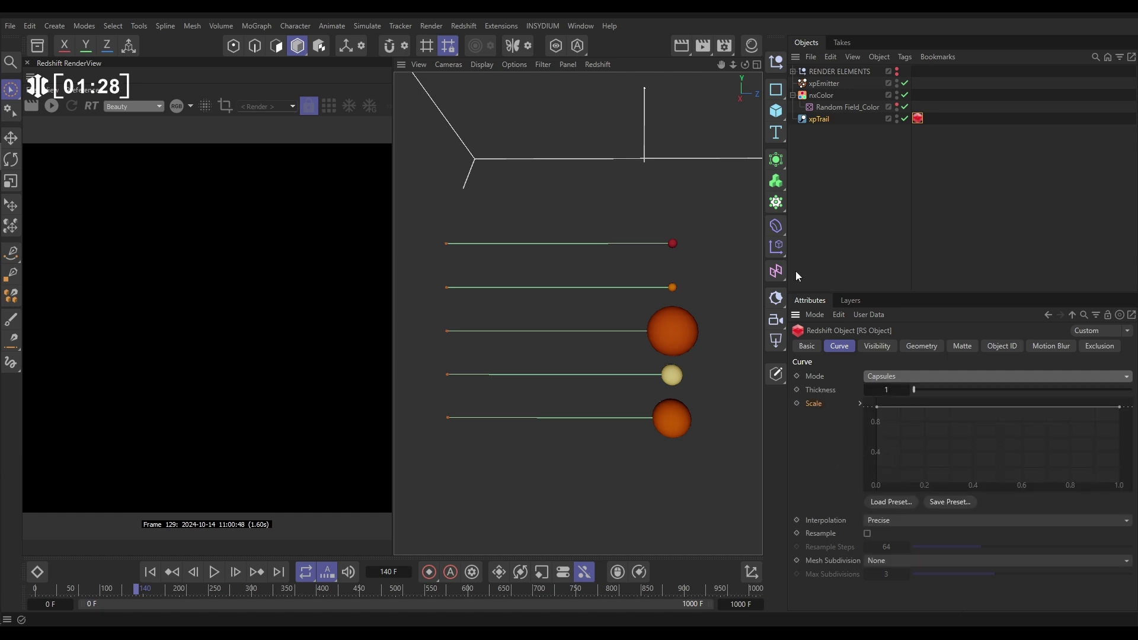
# Step: Apply the Mat material to the xpTrail object and close the material manager
pyautogui.click(751, 46)
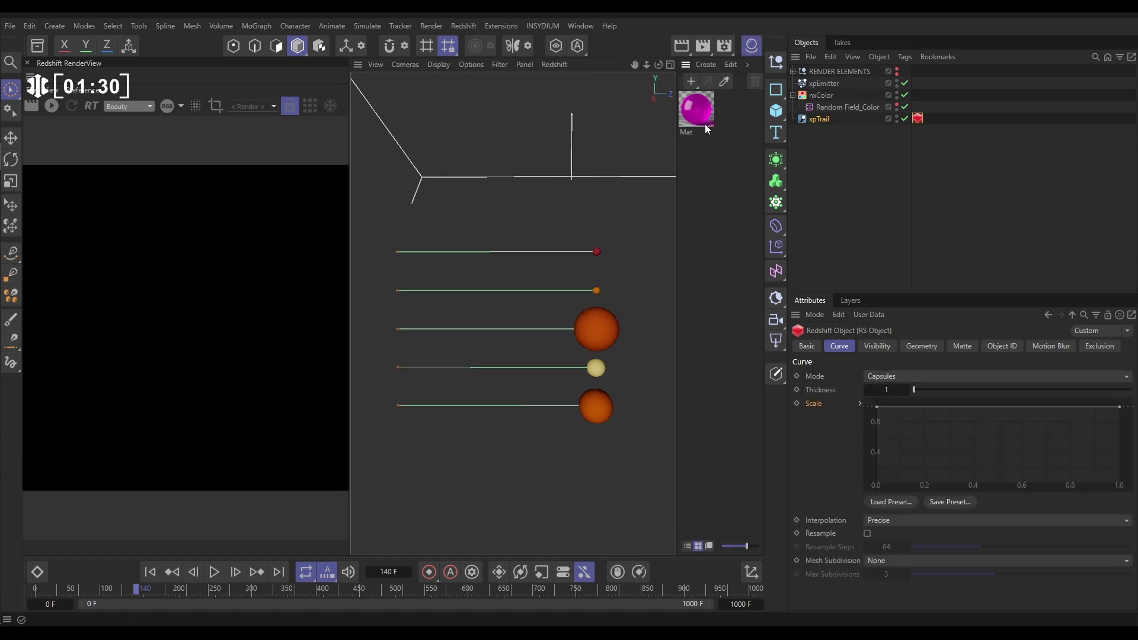
pyautogui.moveTo(697, 109); pyautogui.dragTo(799, 160)
pyautogui.moveTo(823, 120); pyautogui.dragTo(823, 120)
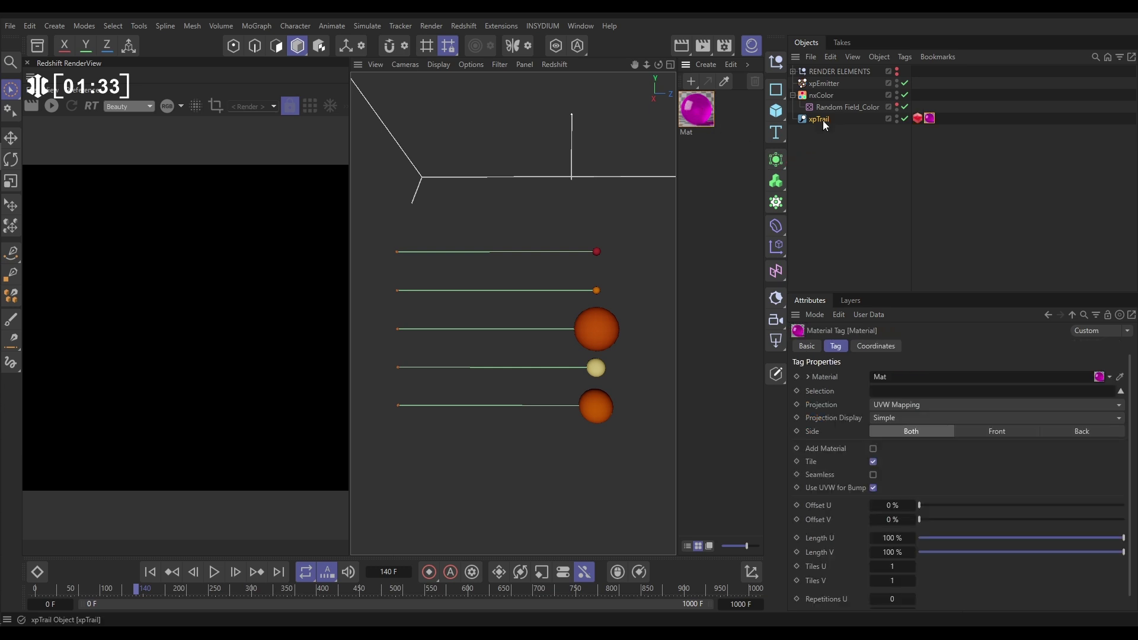
pyautogui.click(750, 46)
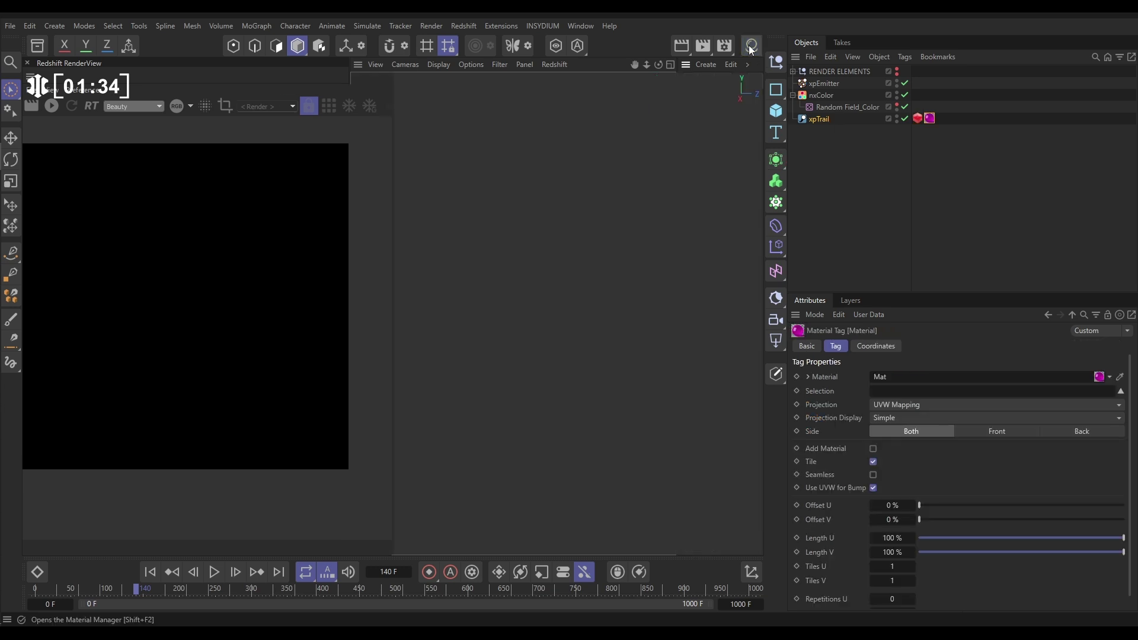
# Step: Replay the animation from the first frame, stop it at about frame 111, and start the Redshift interactive render
pyautogui.click(150, 571)
pyautogui.click(214, 572)
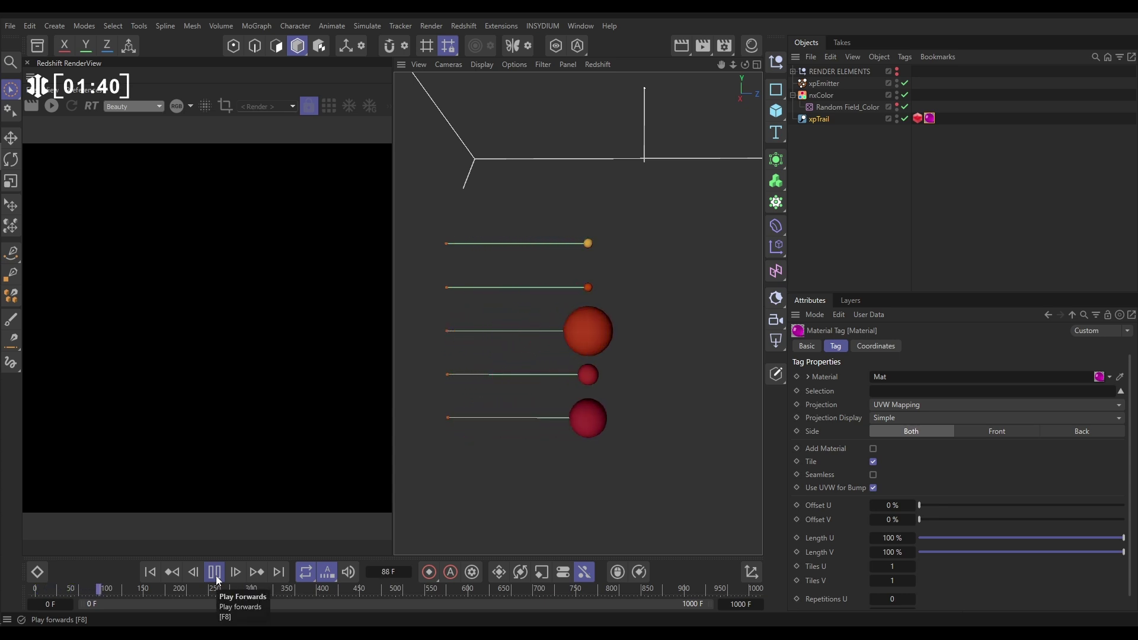
pyautogui.click(215, 573)
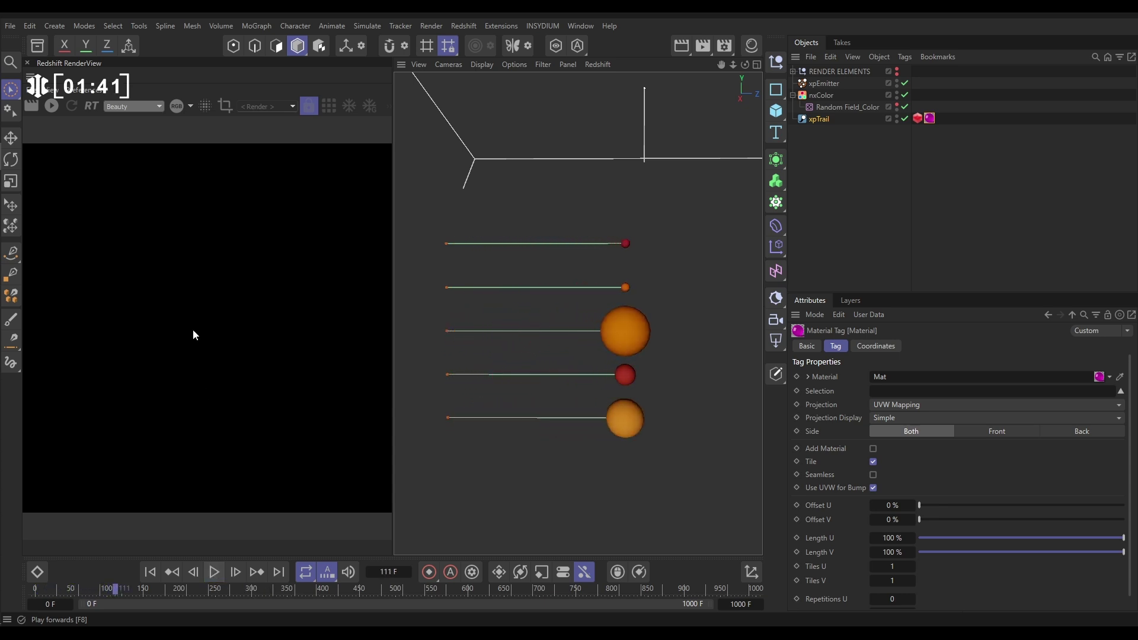
pyautogui.click(50, 106)
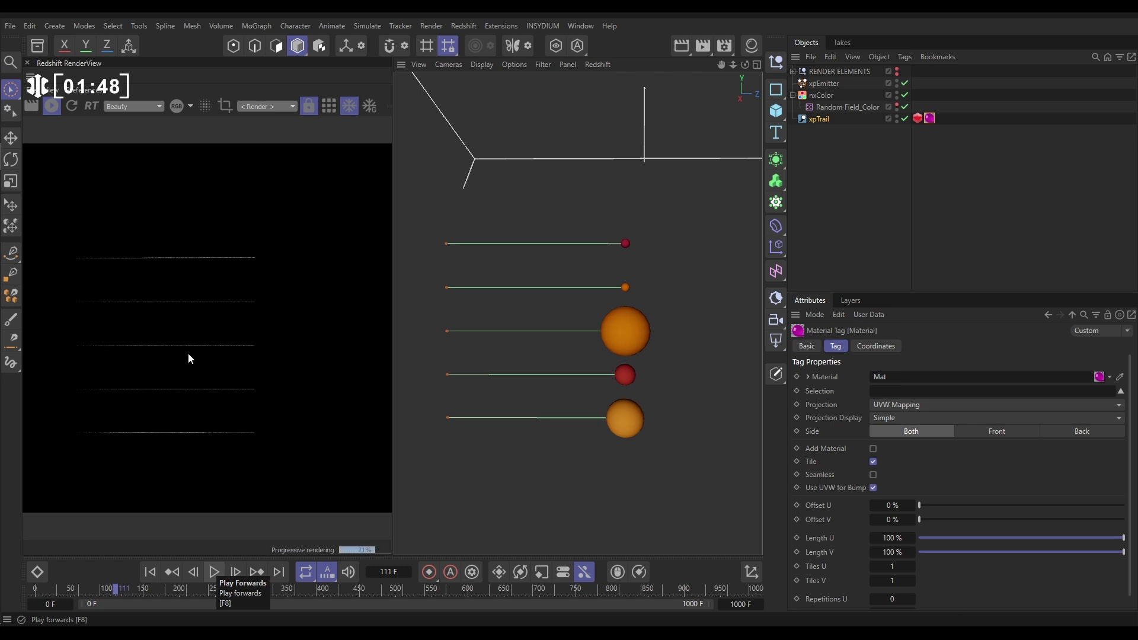
# Step: Set the curve thickness in xpTrail's RS Object tag to 200
pyautogui.click(918, 118)
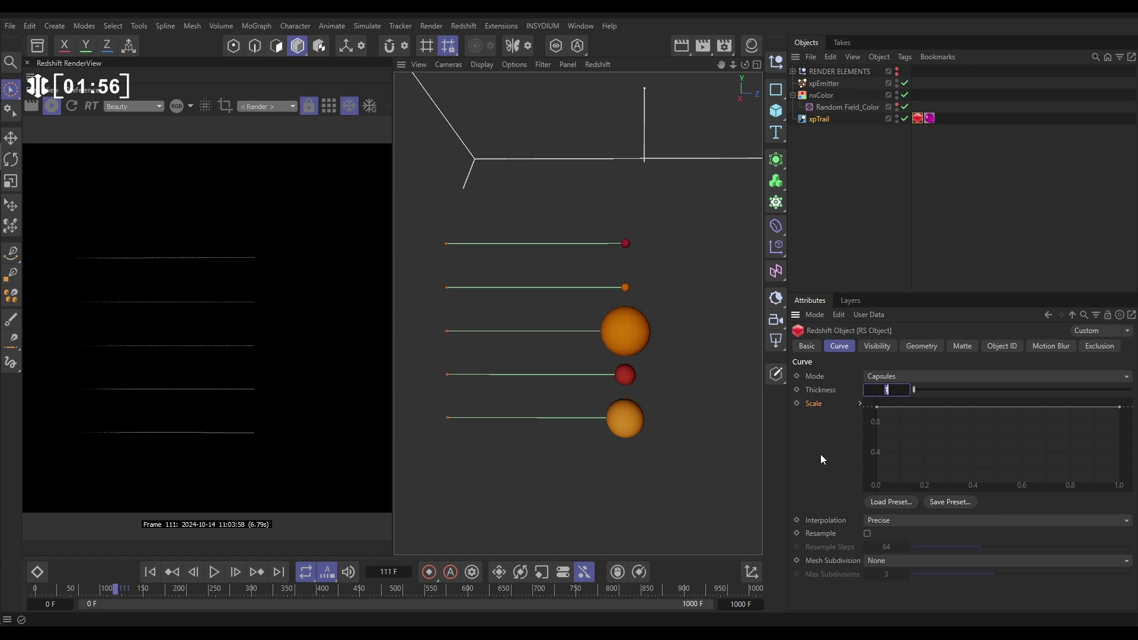
pyautogui.write('200')
pyautogui.press('Return')
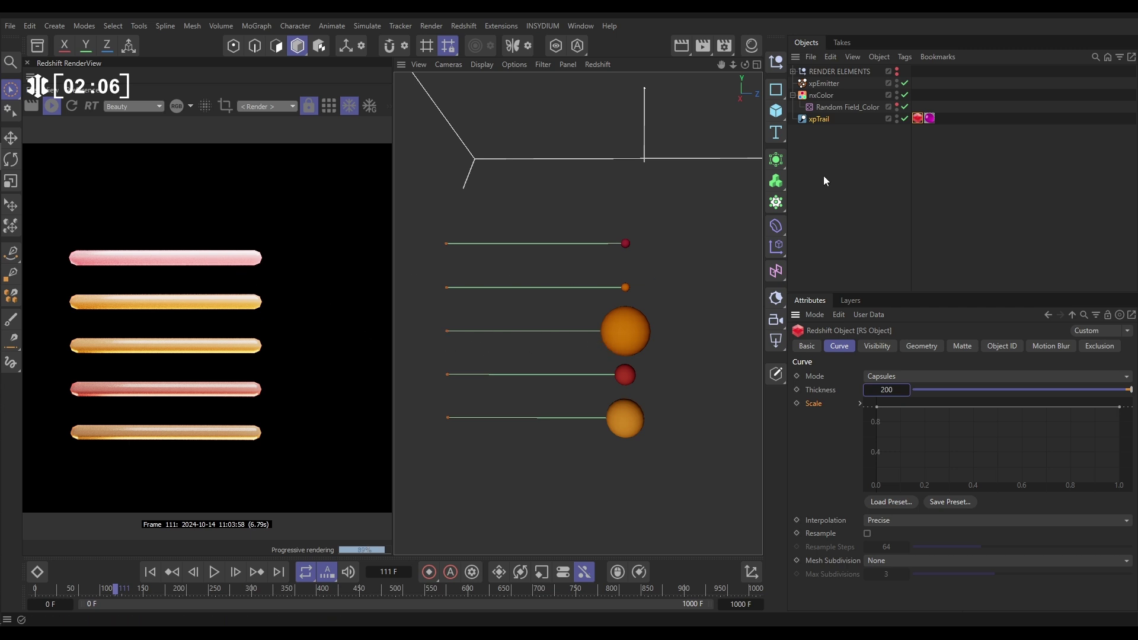
# Step: Set the xpTrail object's trail color mode to Per-Vertex in its thickness and color settings
pyautogui.click(819, 118)
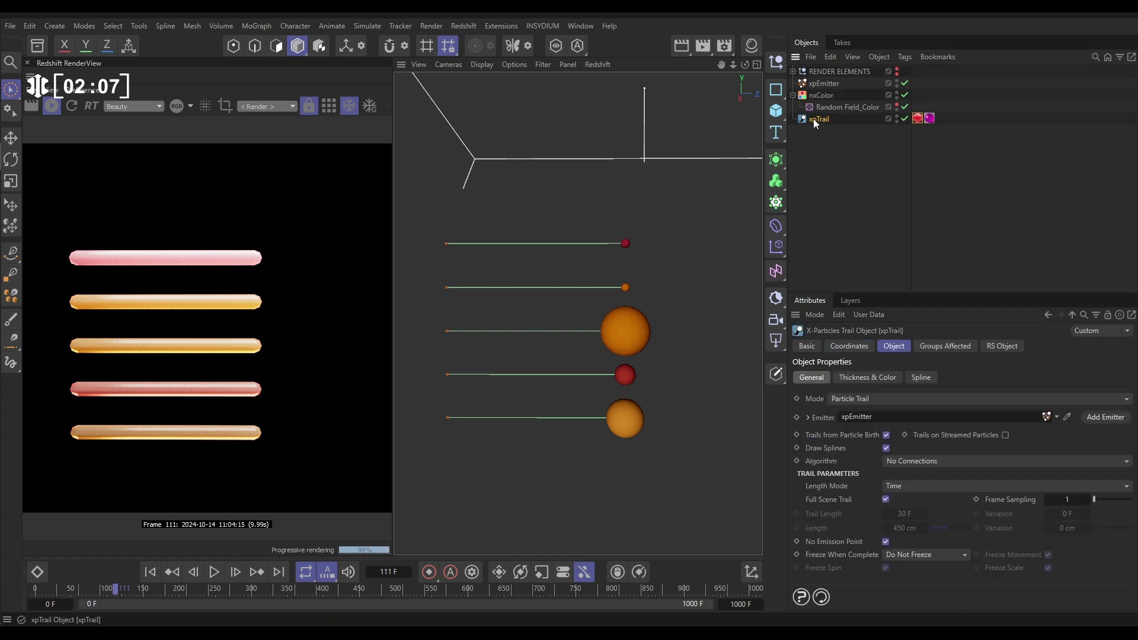
pyautogui.click(863, 376)
pyautogui.scroll(-2, 1131, 490)
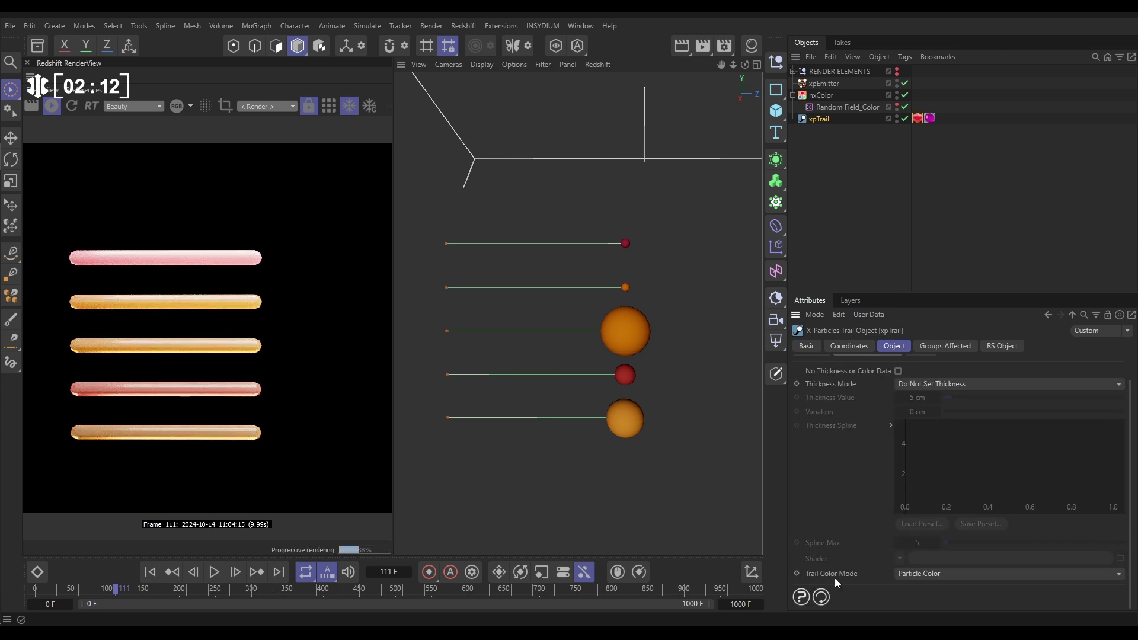
pyautogui.click(917, 575)
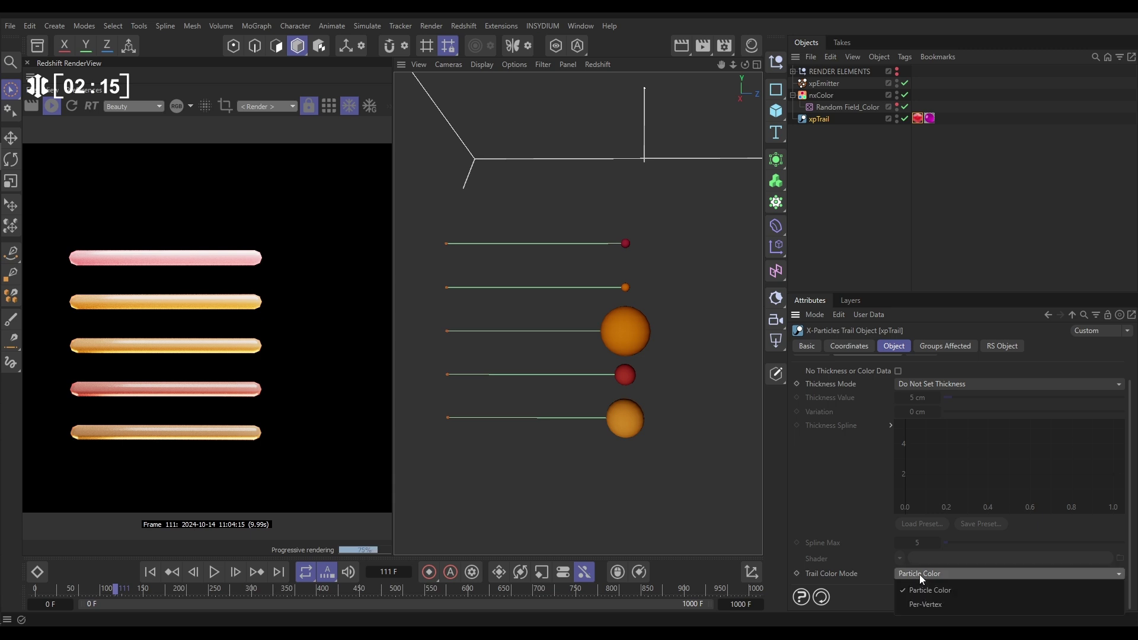
pyautogui.click(929, 605)
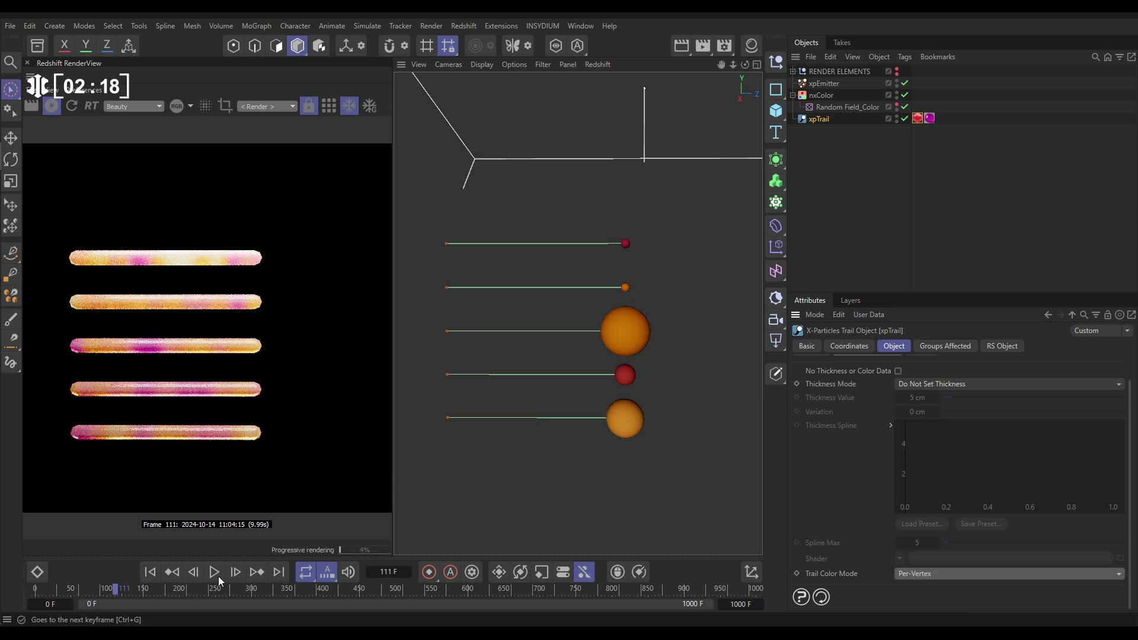
# Step: Replay the animation from the first frame to check the per-vertex trail colors, and stop it at about frame 153
pyautogui.click(150, 571)
pyautogui.click(213, 572)
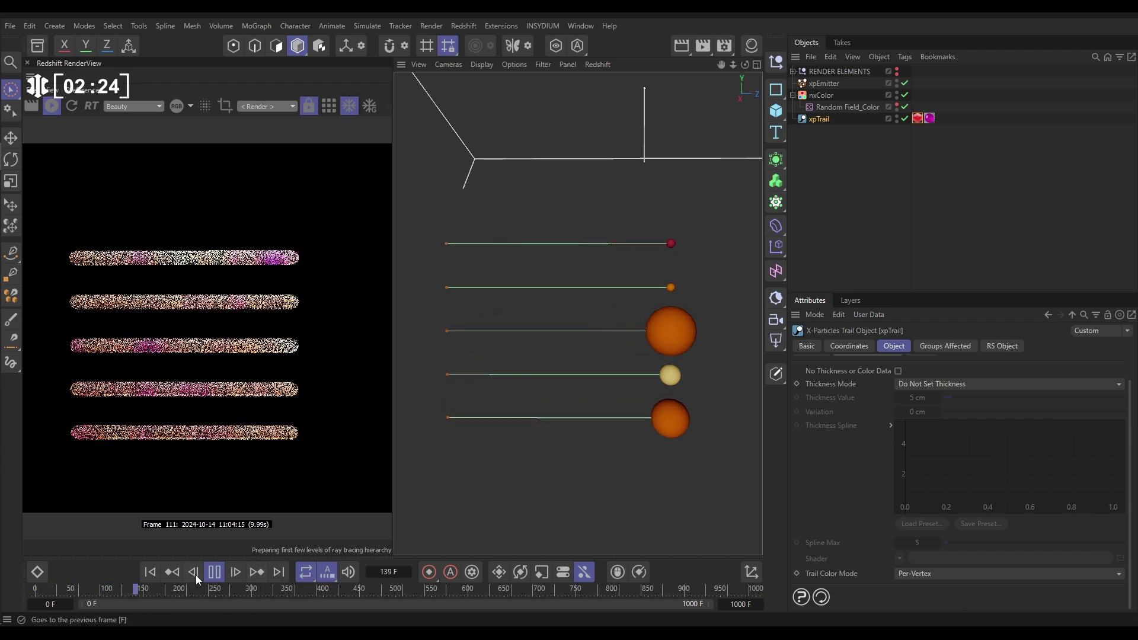
pyautogui.press('F8')
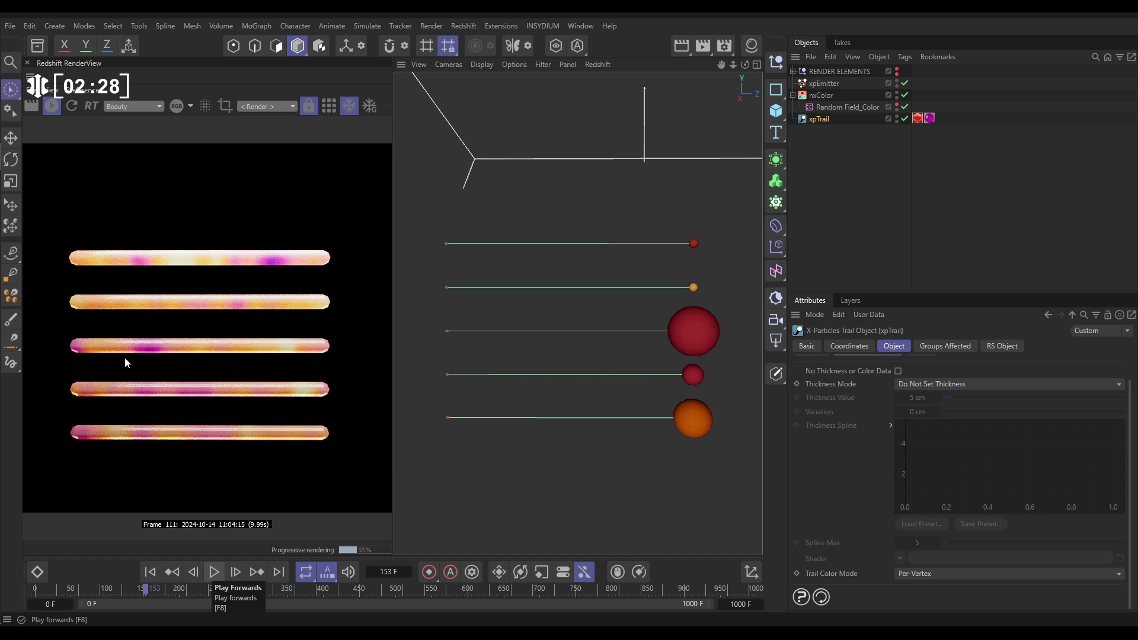
# Step: Open the Mat material's node graph, examine the Vertex Attribute node and its attribute name presets, and close the graph
pyautogui.click(750, 46)
pyautogui.doubleClick(696, 107)
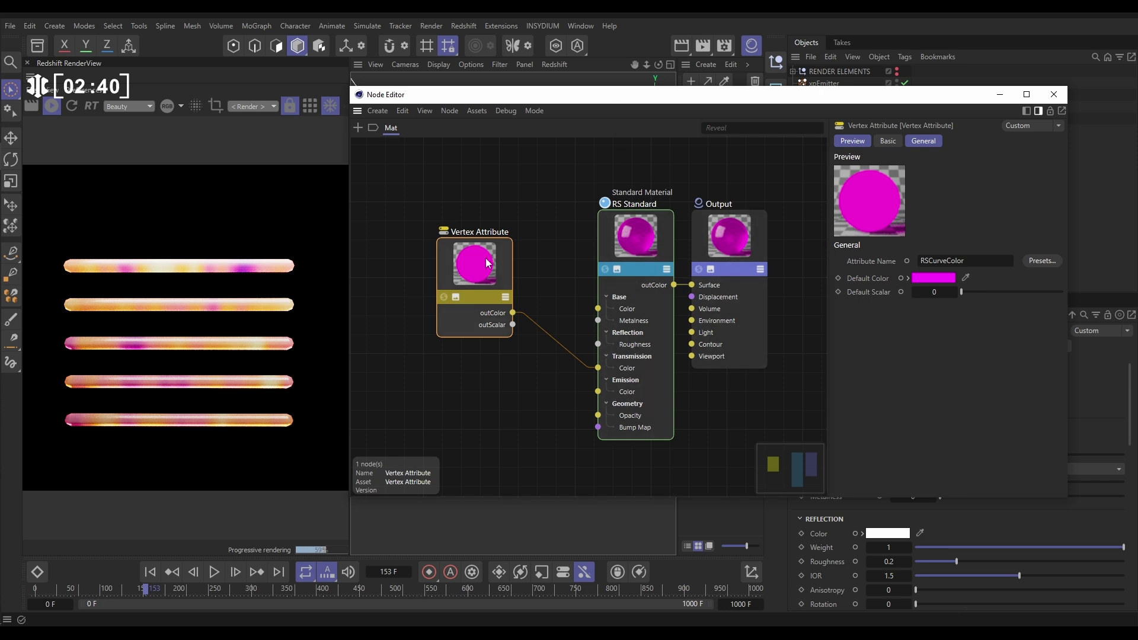
pyautogui.moveTo(487, 263); pyautogui.dragTo(472, 243)
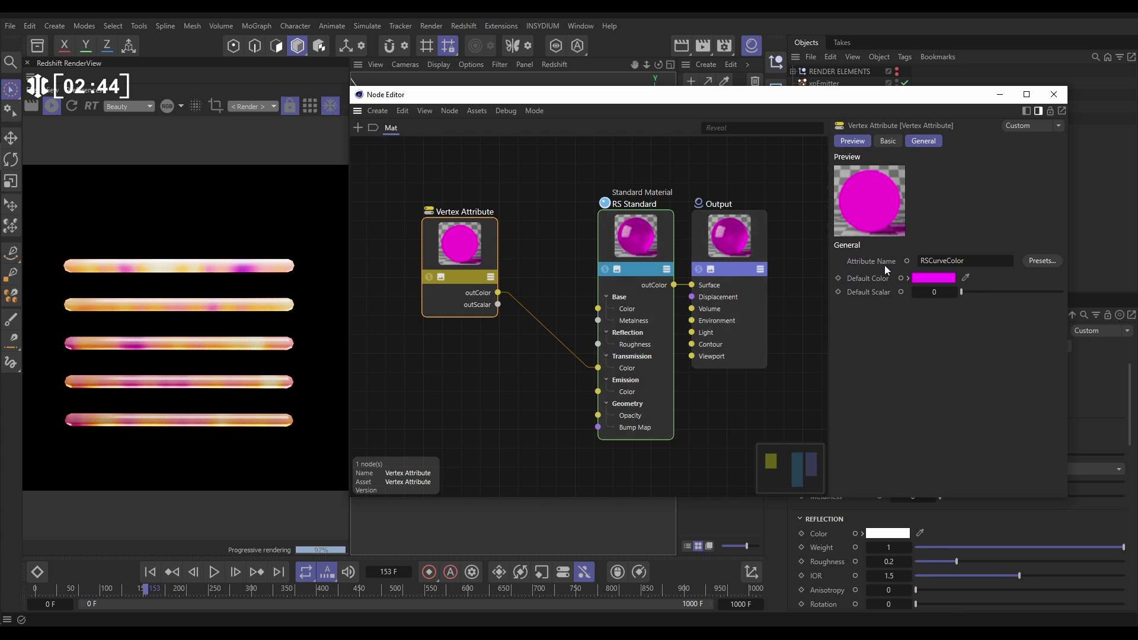
pyautogui.click(1042, 261)
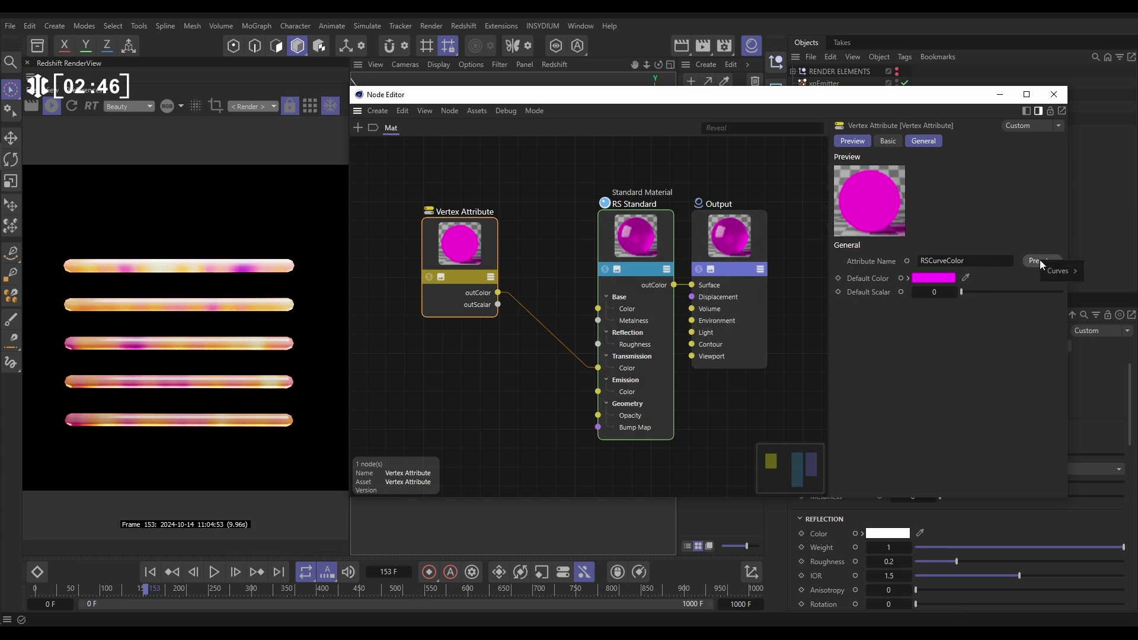
pyautogui.moveTo(1061, 271)
pyautogui.click(985, 278)
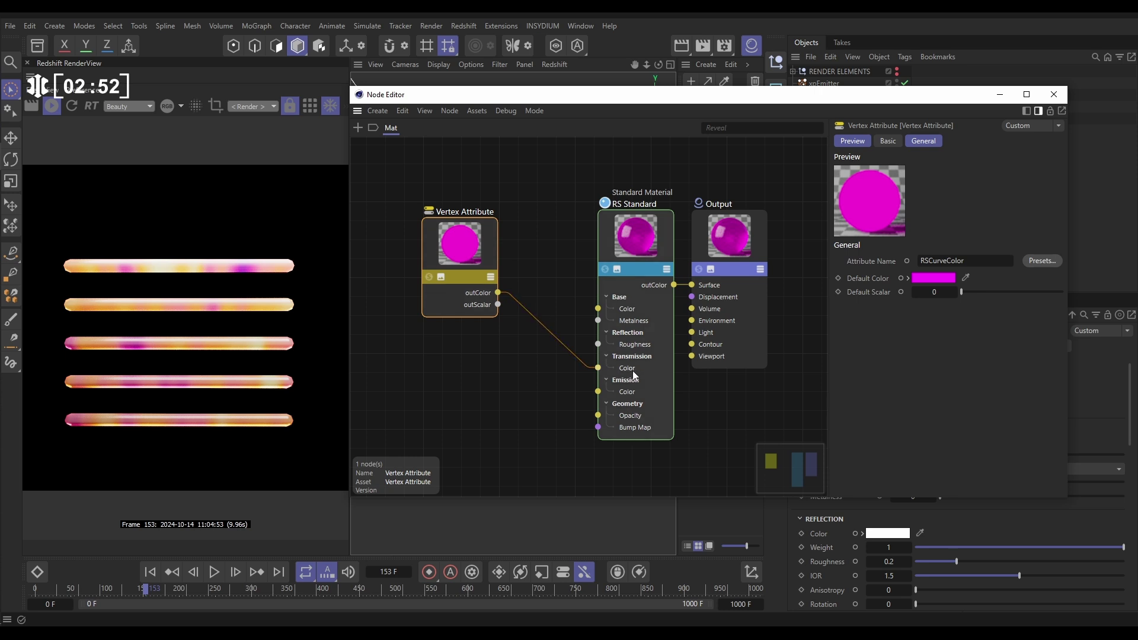
pyautogui.click(1053, 95)
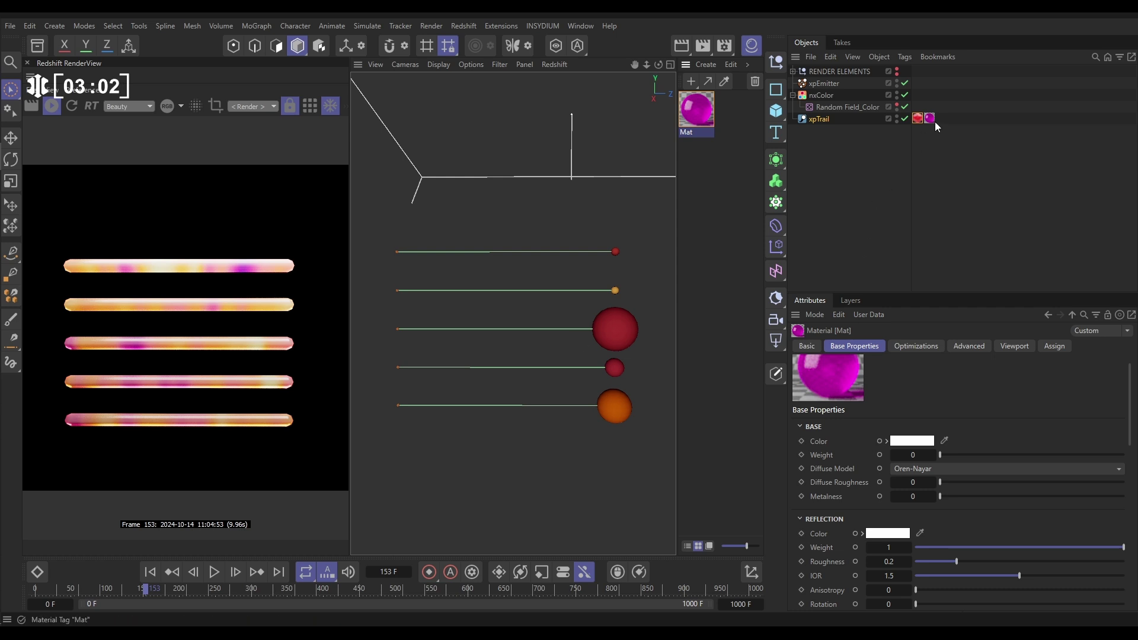
# Step: Try reshaping the end of the scale curve in xpTrail's RS Object tag, and set the curve thickness to 1
pyautogui.click(918, 119)
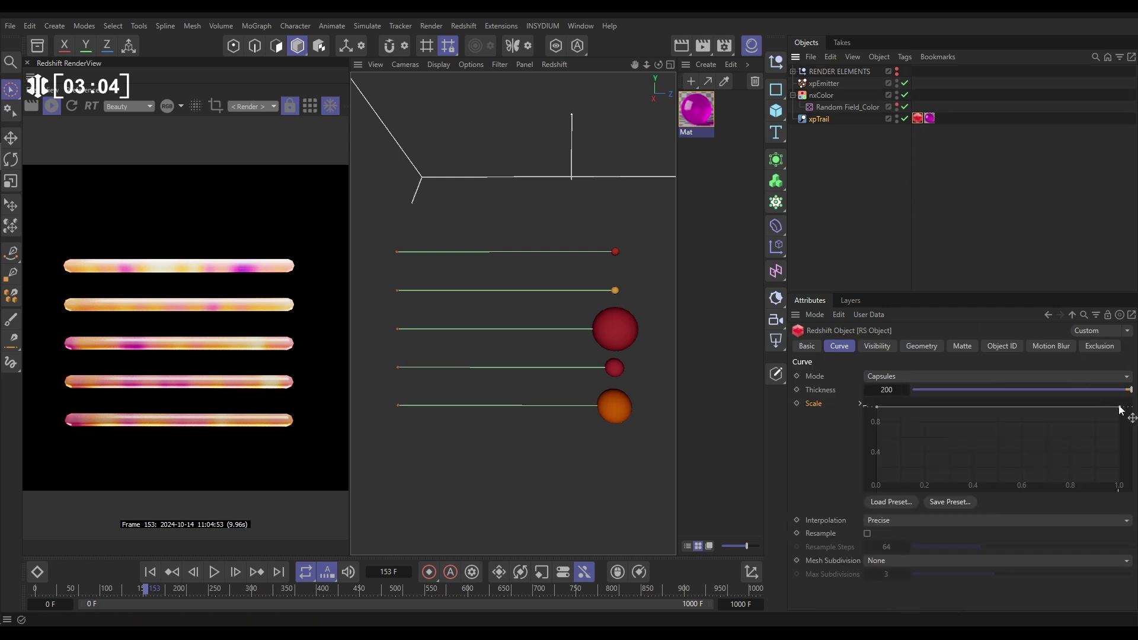
pyautogui.moveTo(1130, 462); pyautogui.dragTo(1120, 407)
pyautogui.click(887, 391)
pyautogui.write('1')
pyautogui.press('Return')
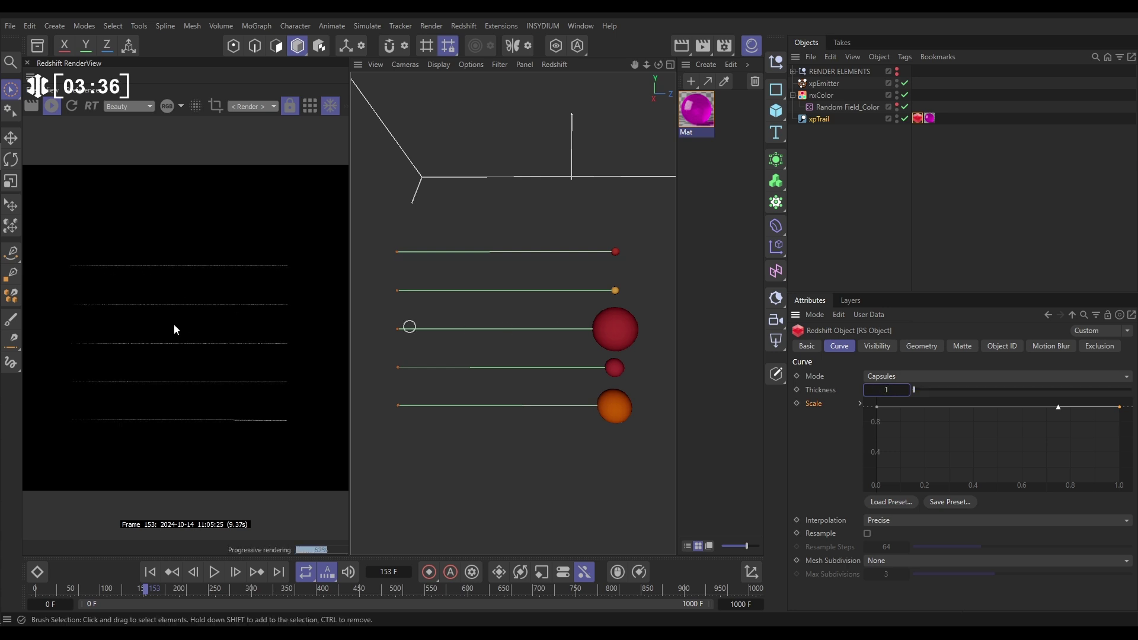
# Step: Set the xpTrail object's thickness mode to Use Radius (Current)
pyautogui.click(823, 120)
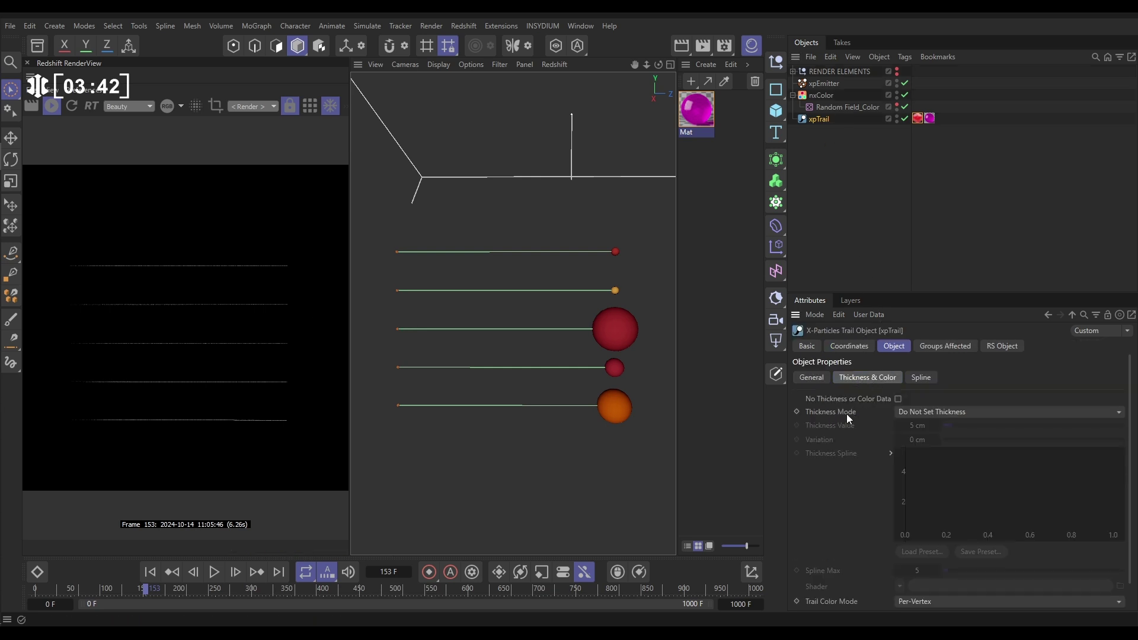
pyautogui.click(911, 411)
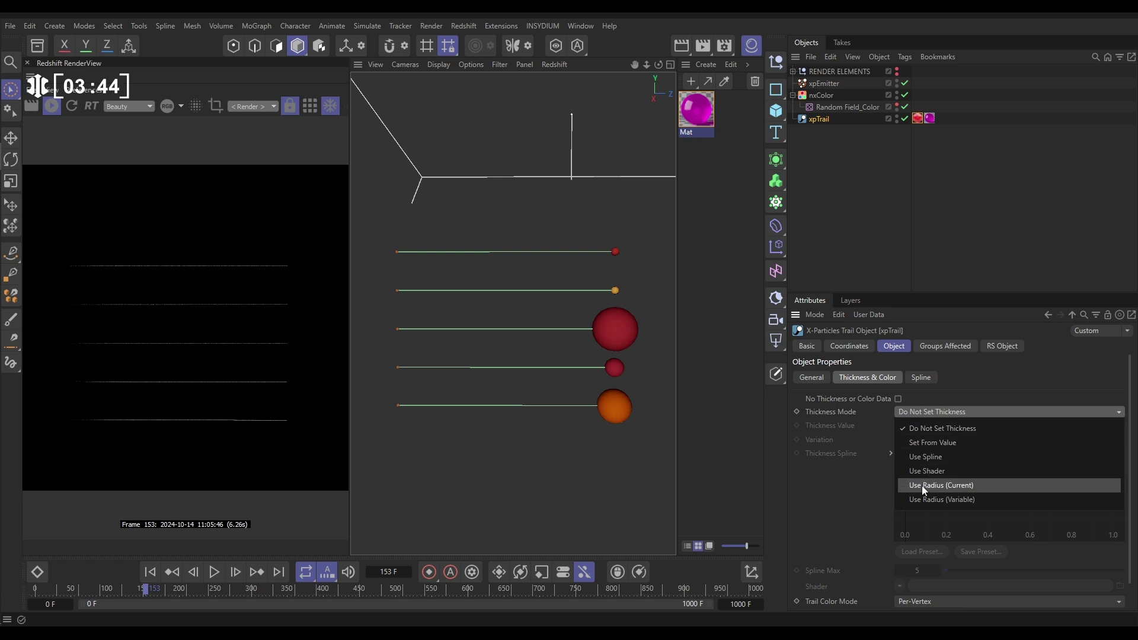
pyautogui.click(941, 484)
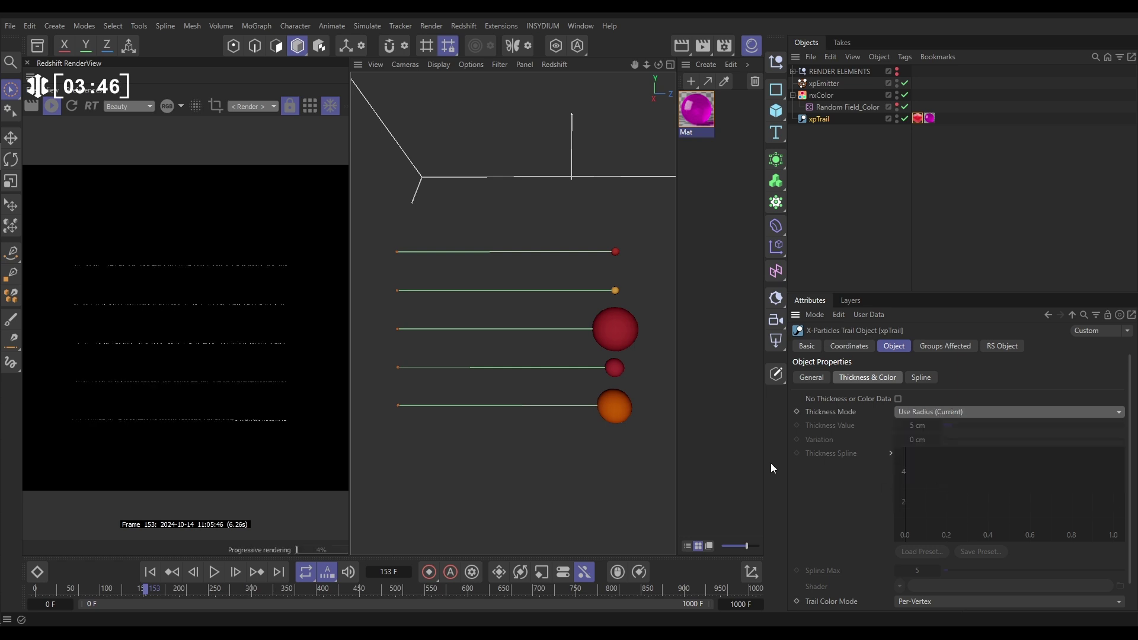
# Step: Replay the animation from the first frame to check the radius-driven trail thickness, and stop it at about frame 147
pyautogui.click(149, 571)
pyautogui.click(215, 571)
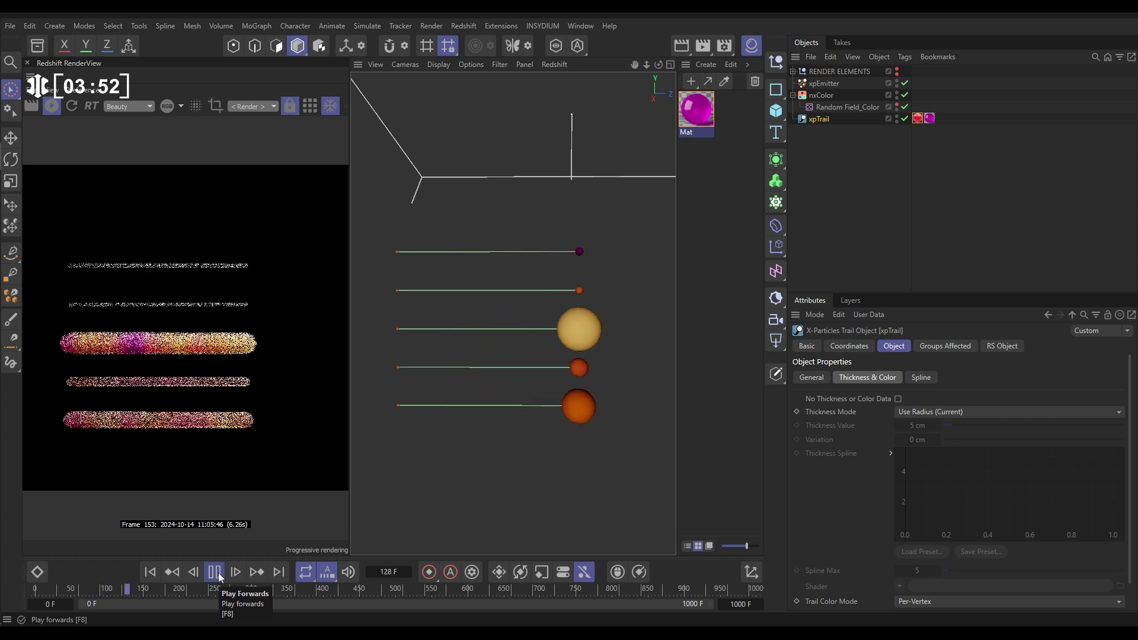
pyautogui.click(215, 571)
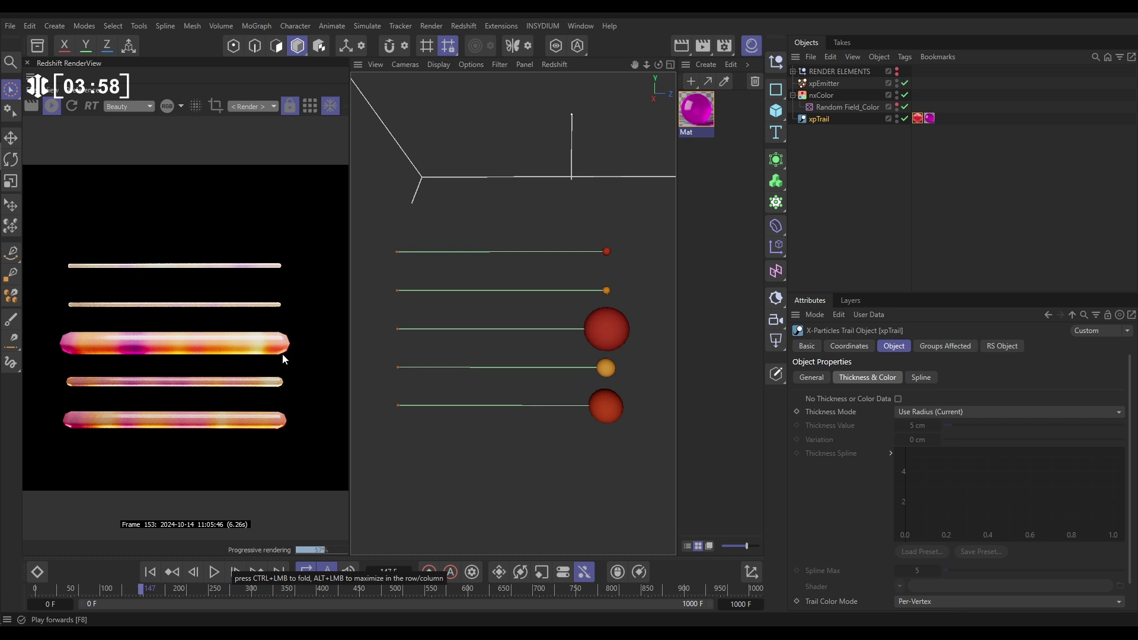
# Step: Set the mesh subdivision of the trail curves to Adaptive in xpTrail's RS Object tag
pyautogui.click(917, 119)
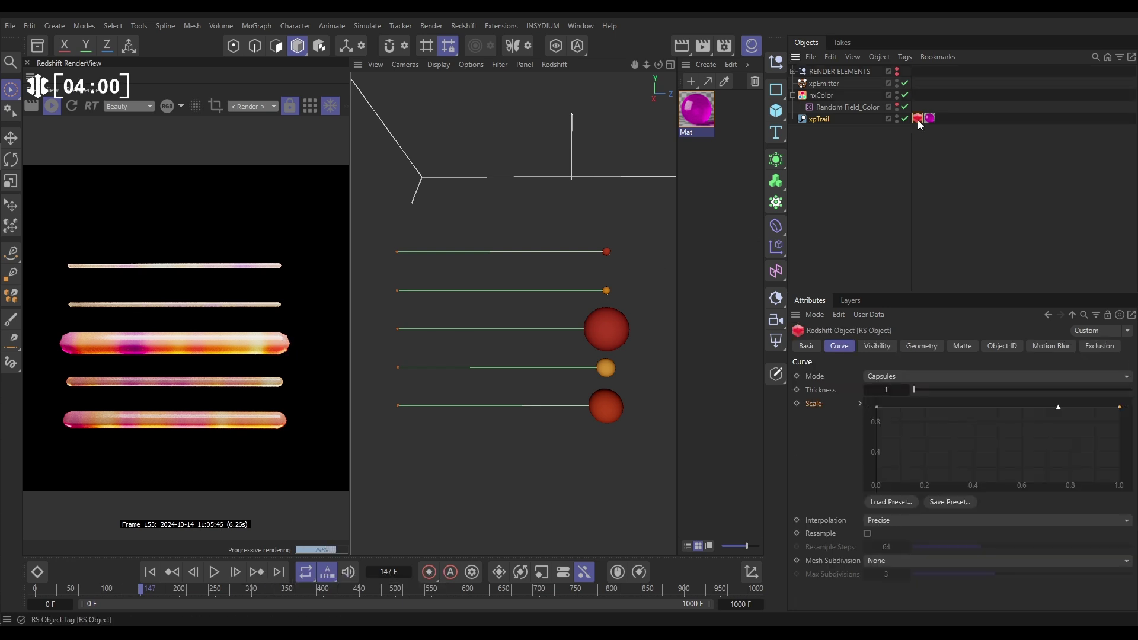
pyautogui.click(881, 560)
pyautogui.click(891, 605)
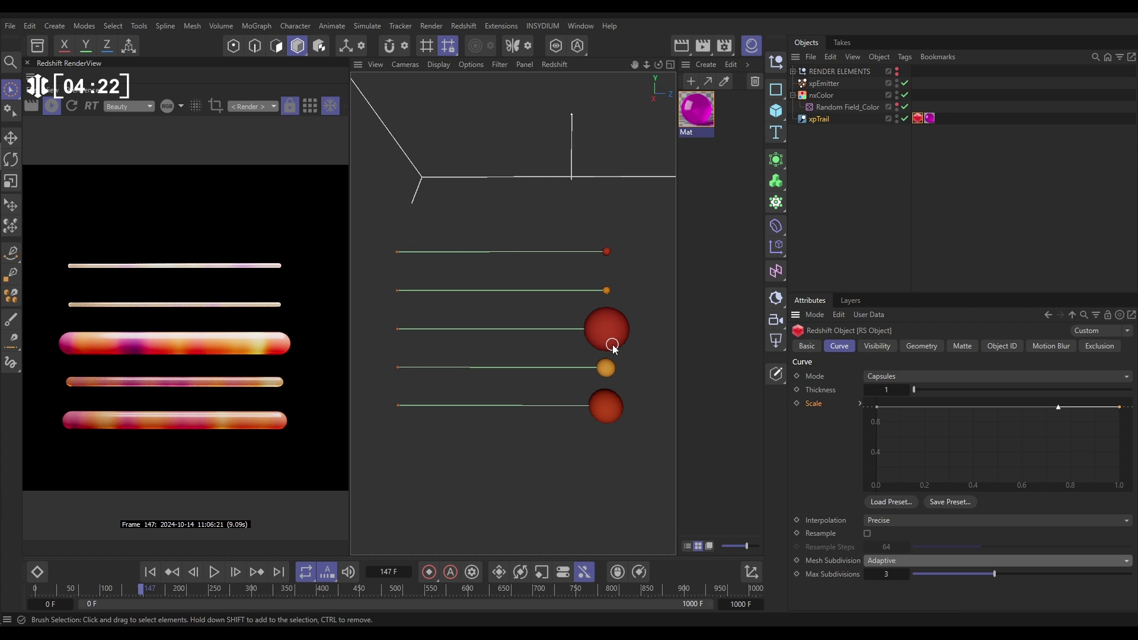
# Step: Stop the Redshift interactive render and add an X-Particles nxScale modifier to the scene
pyautogui.click(59, 110)
pyautogui.click(542, 26)
pyautogui.moveTo(560, 66)
pyautogui.moveTo(687, 163)
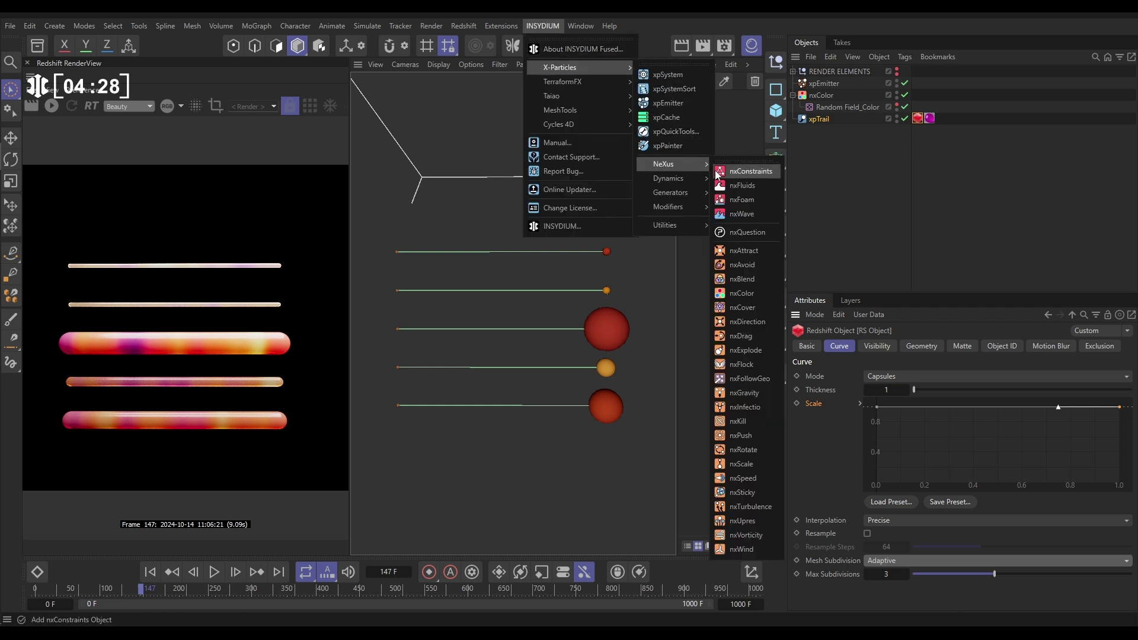
pyautogui.click(749, 464)
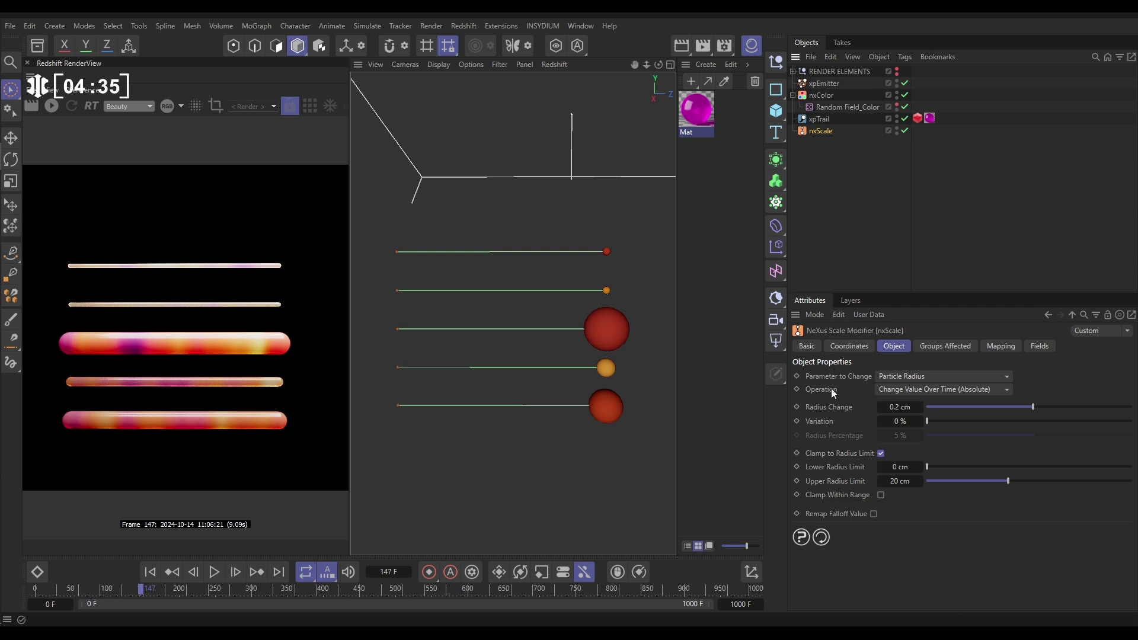
# Step: Set the nxScale modifier's operation to Set by Falloff and turn off Clamp to Radius Limit
pyautogui.click(887, 387)
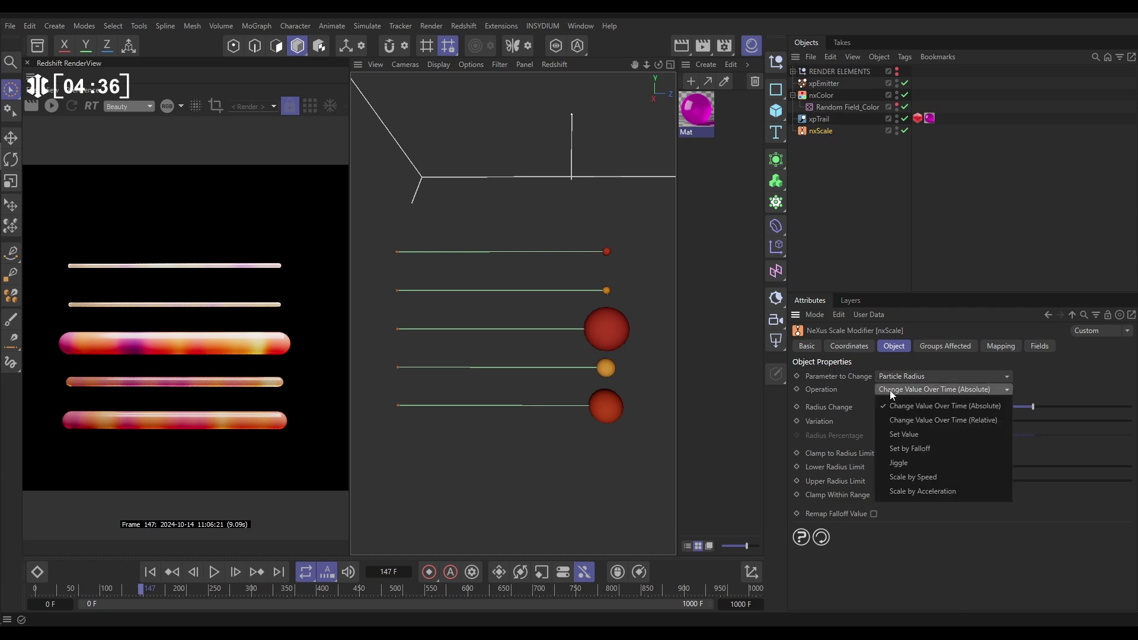
pyautogui.click(925, 451)
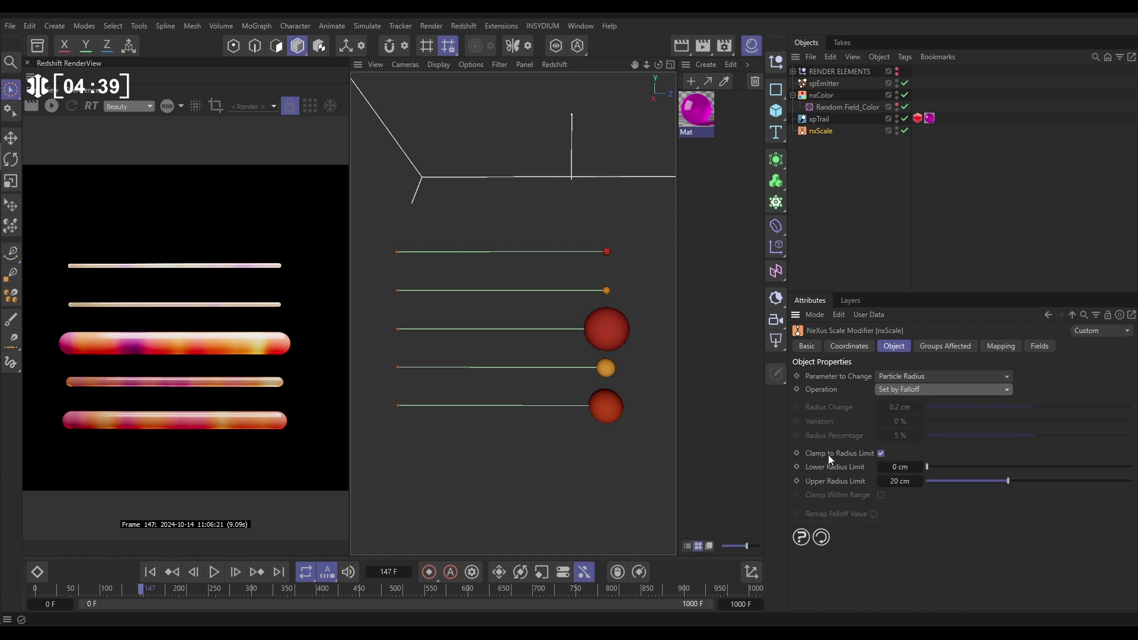
pyautogui.click(881, 454)
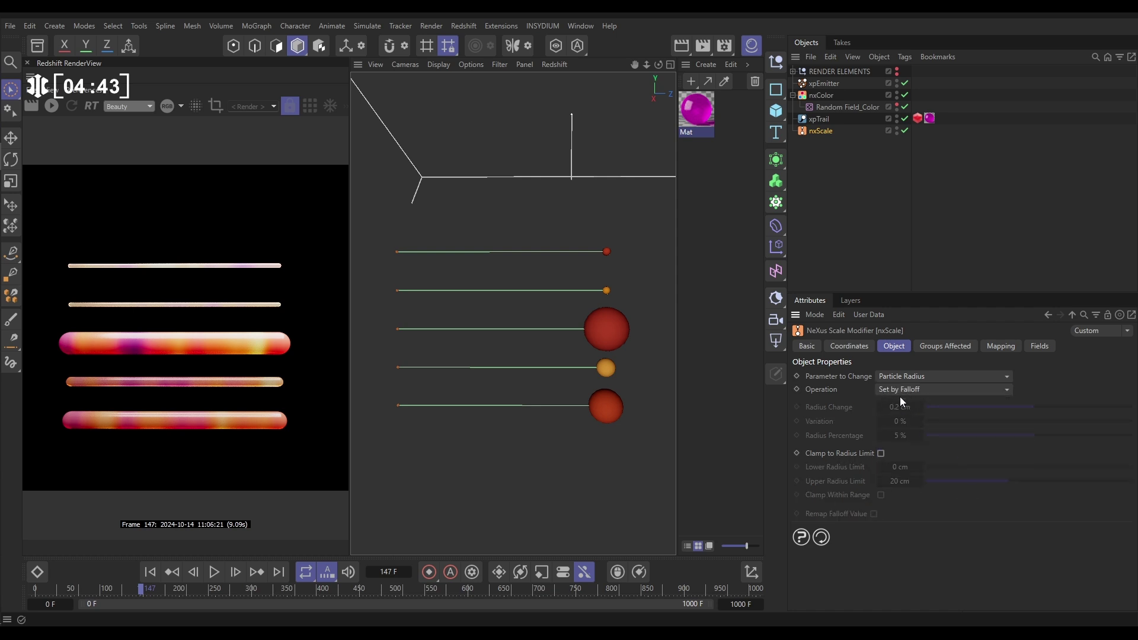
# Step: Add the existing Random Field_Color to the nxScale modifier's field list
pyautogui.click(1041, 347)
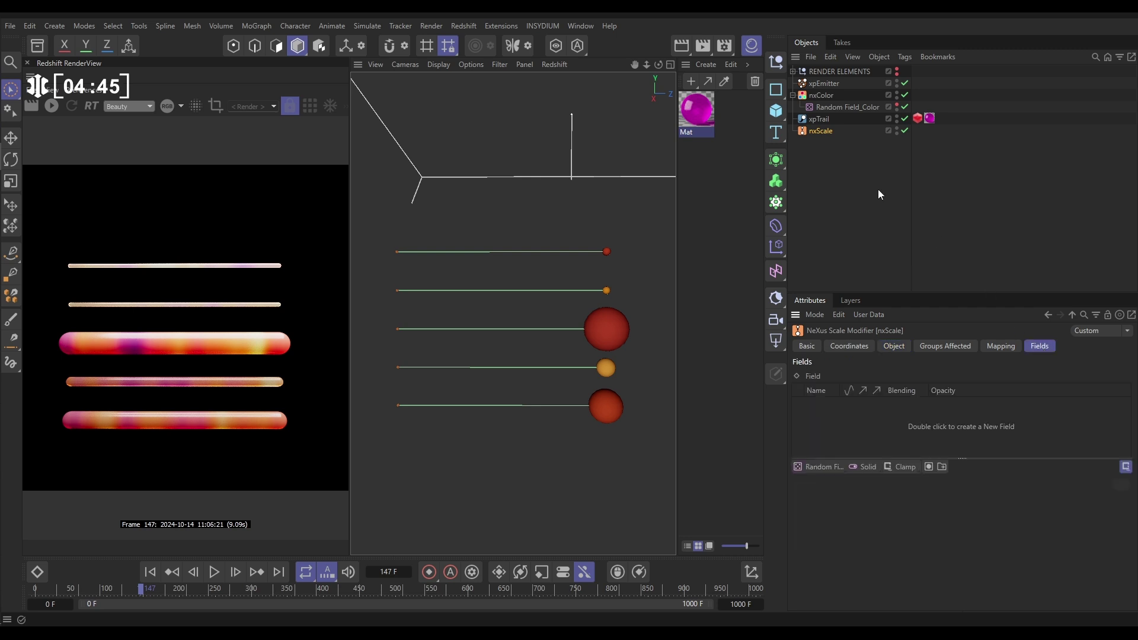
pyautogui.moveTo(826, 107); pyautogui.dragTo(841, 422)
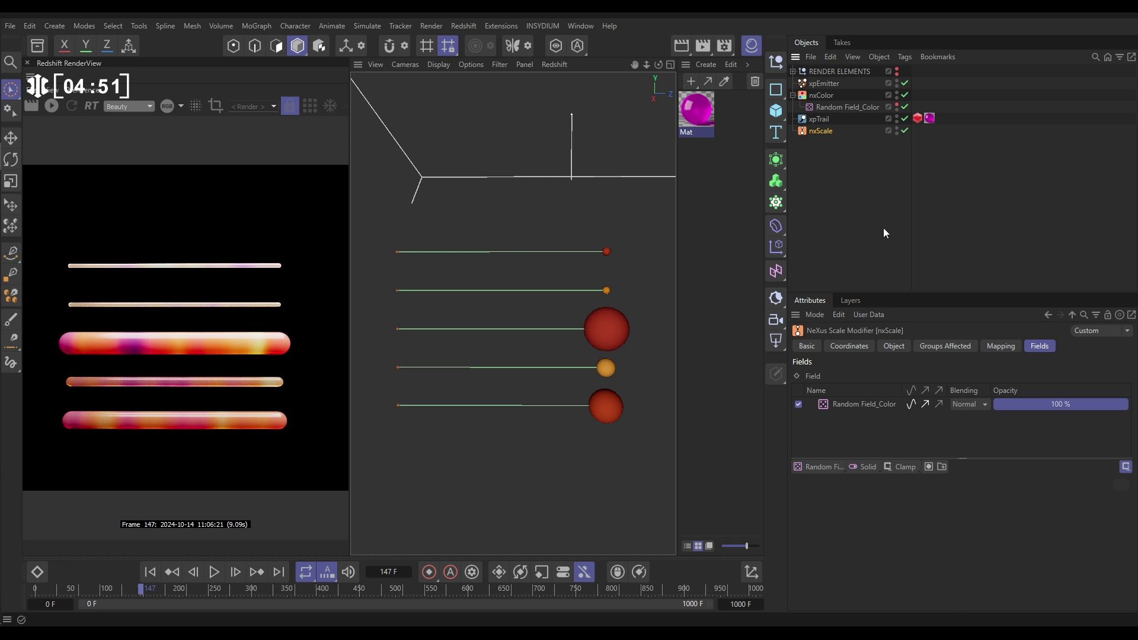
# Step: Set the xpEmitter's particle radius to 200 cm and its radius variation to 0 cm in the emission settings
pyautogui.click(822, 83)
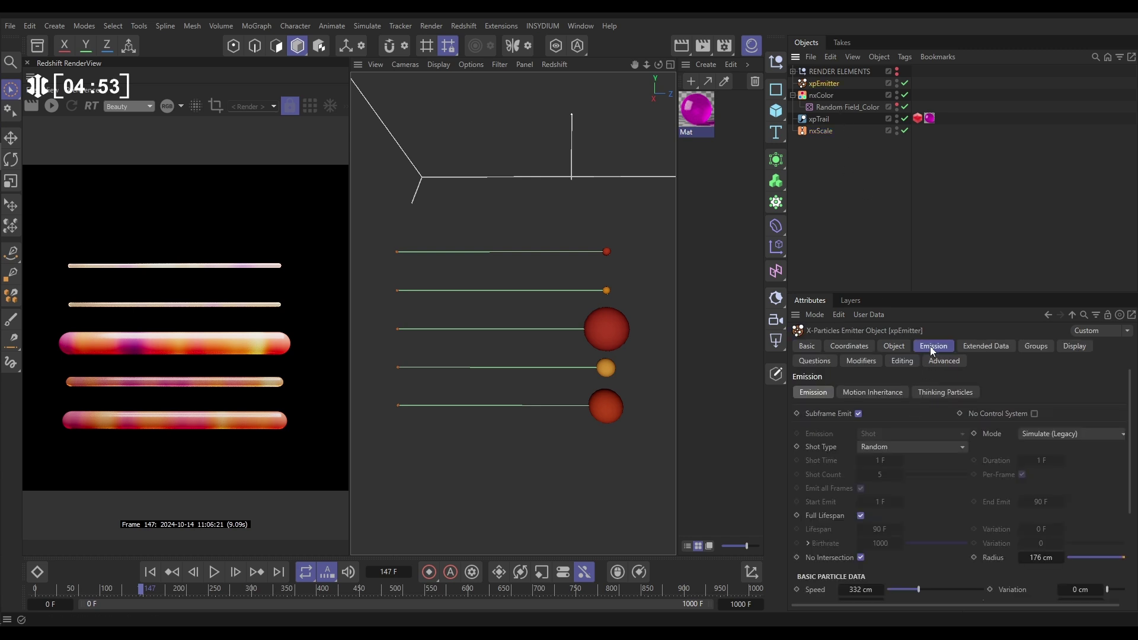
pyautogui.scroll(-4, 1130, 455)
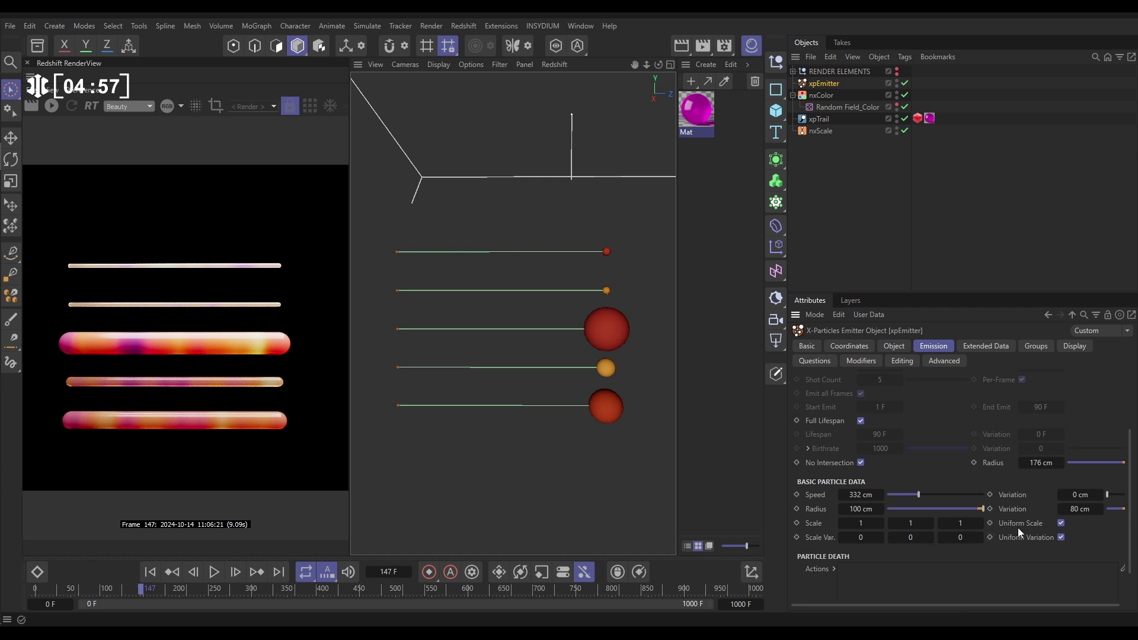
pyautogui.doubleClick(857, 509)
pyautogui.write('200')
pyautogui.press('Tab')
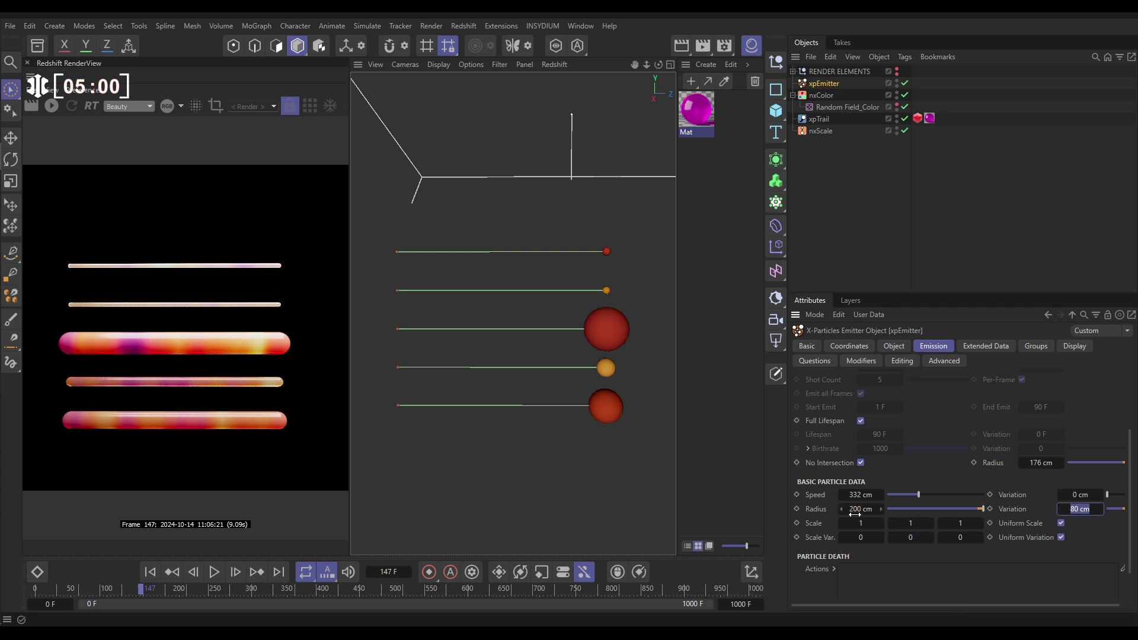
pyautogui.write('0')
pyautogui.press('Return')
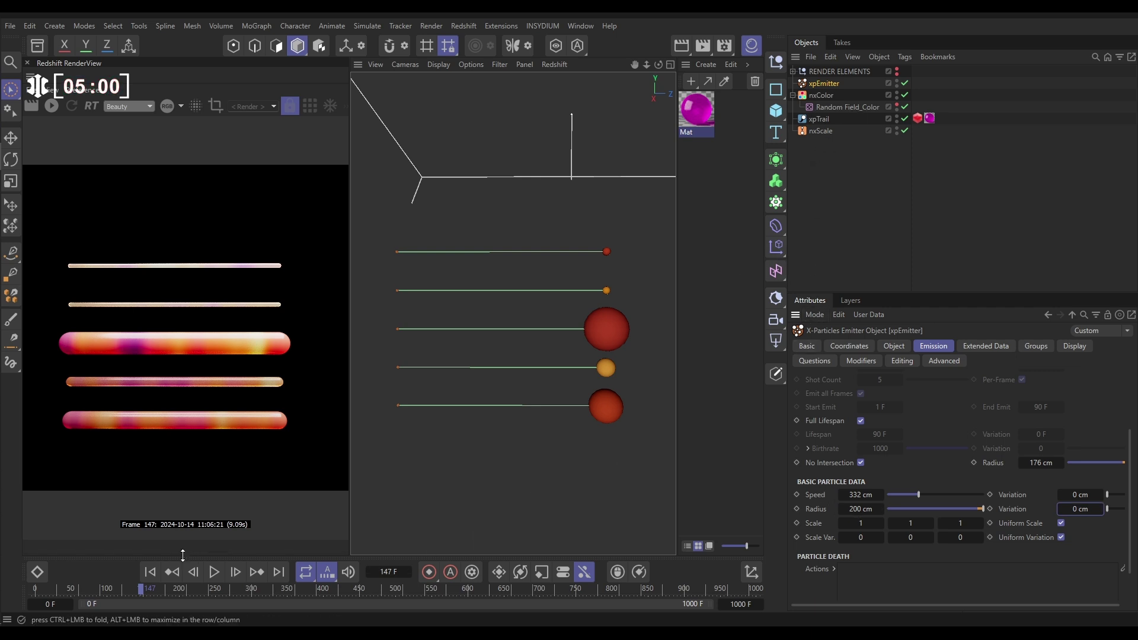
# Step: Replay the animation from the first frame to check the changing particle radius, and stop it at about frame 161
pyautogui.click(153, 572)
pyautogui.click(208, 578)
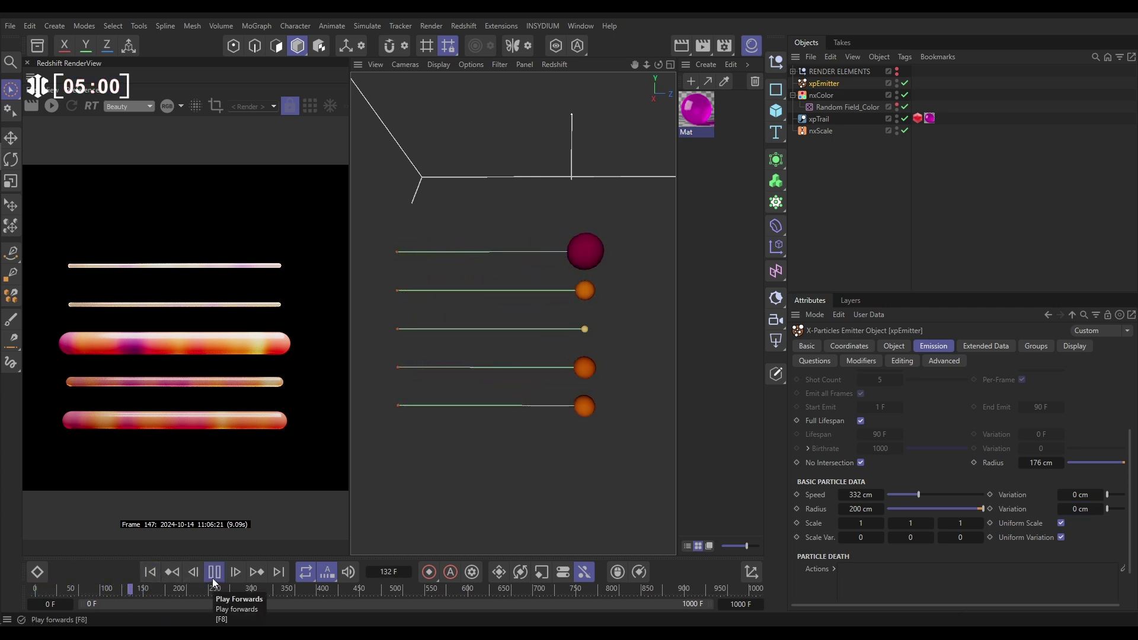
pyautogui.click(213, 577)
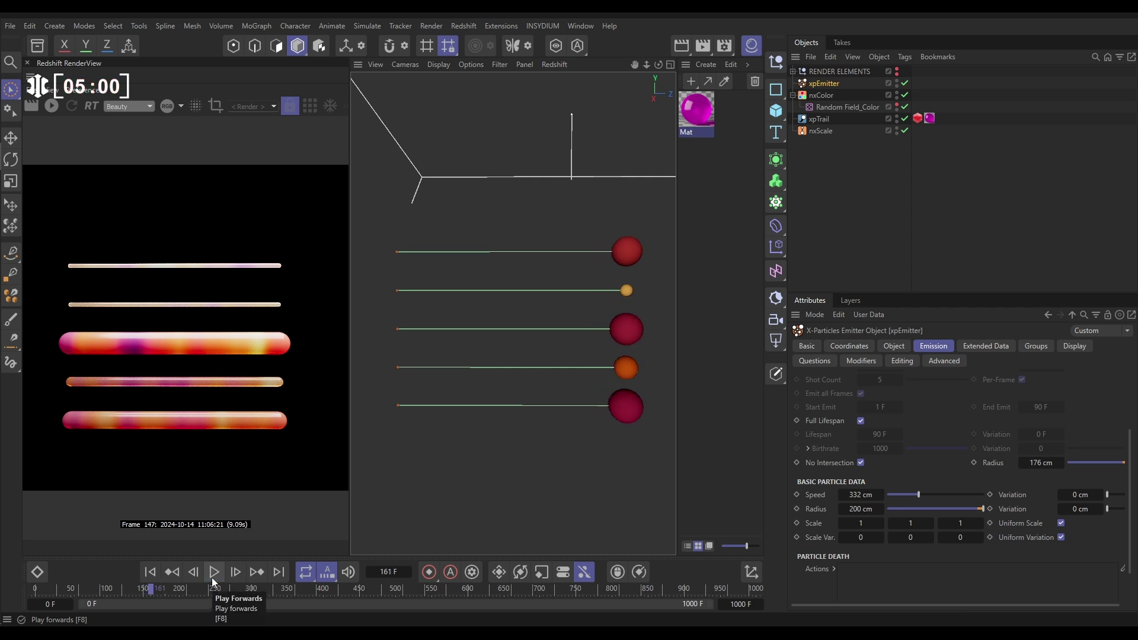
# Step: Start the Redshift live render and set the xpTrail's thickness mode to Use Radius (Variable)
pyautogui.click(51, 107)
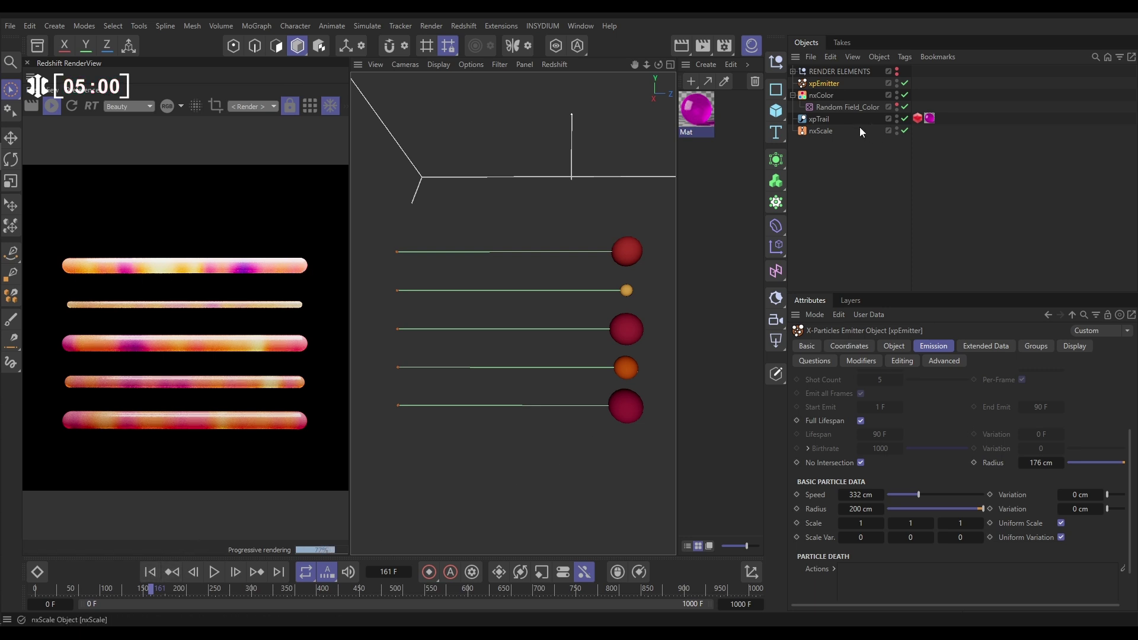
pyautogui.click(820, 119)
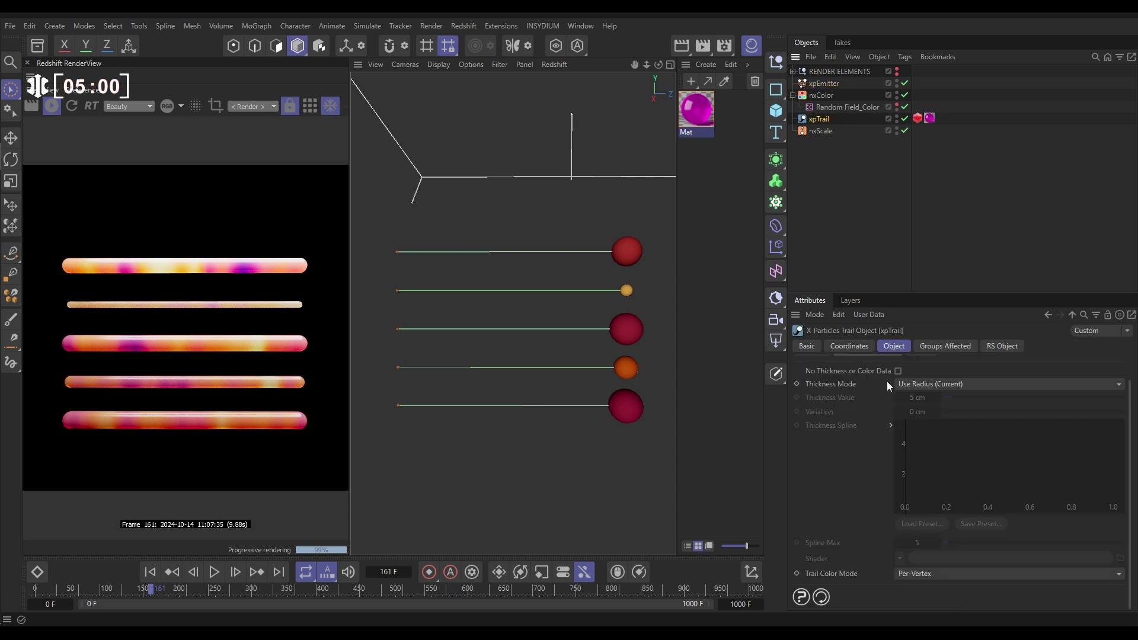
pyautogui.click(951, 382)
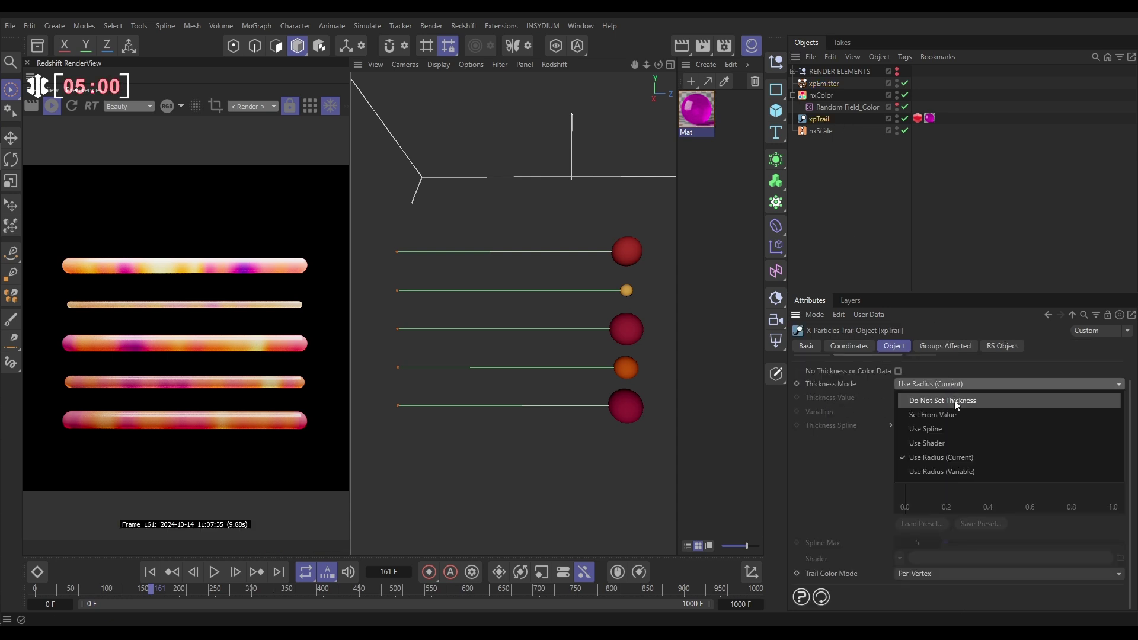
pyautogui.click(957, 468)
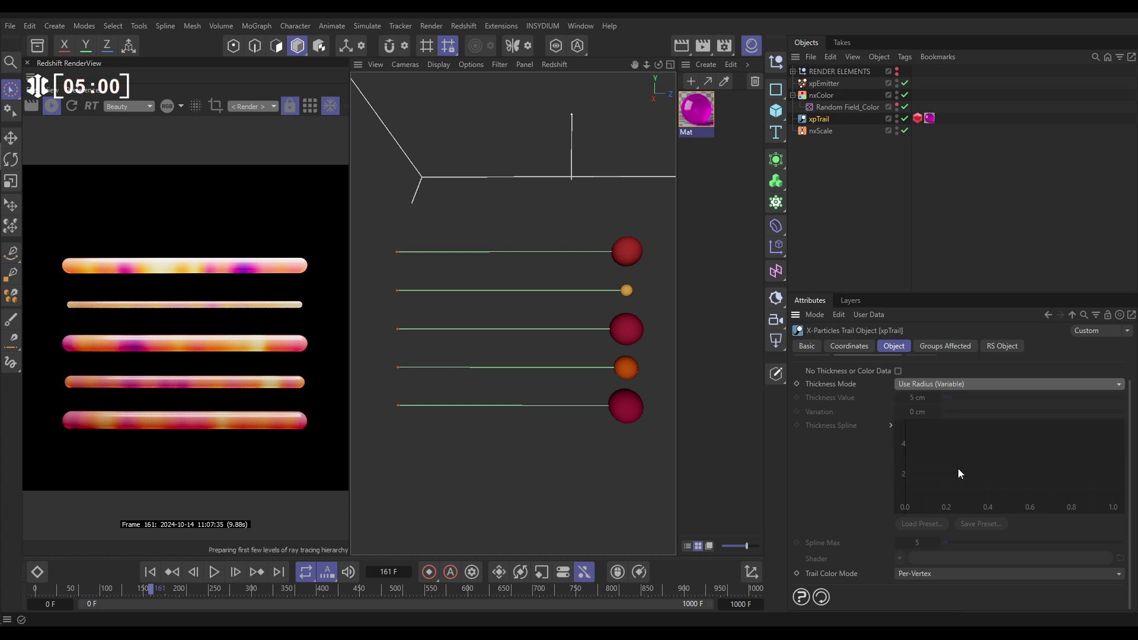
# Step: Replay the simulation from the first frame to regenerate the trails, and stop it at about frame 176
pyautogui.click(152, 572)
pyautogui.click(214, 572)
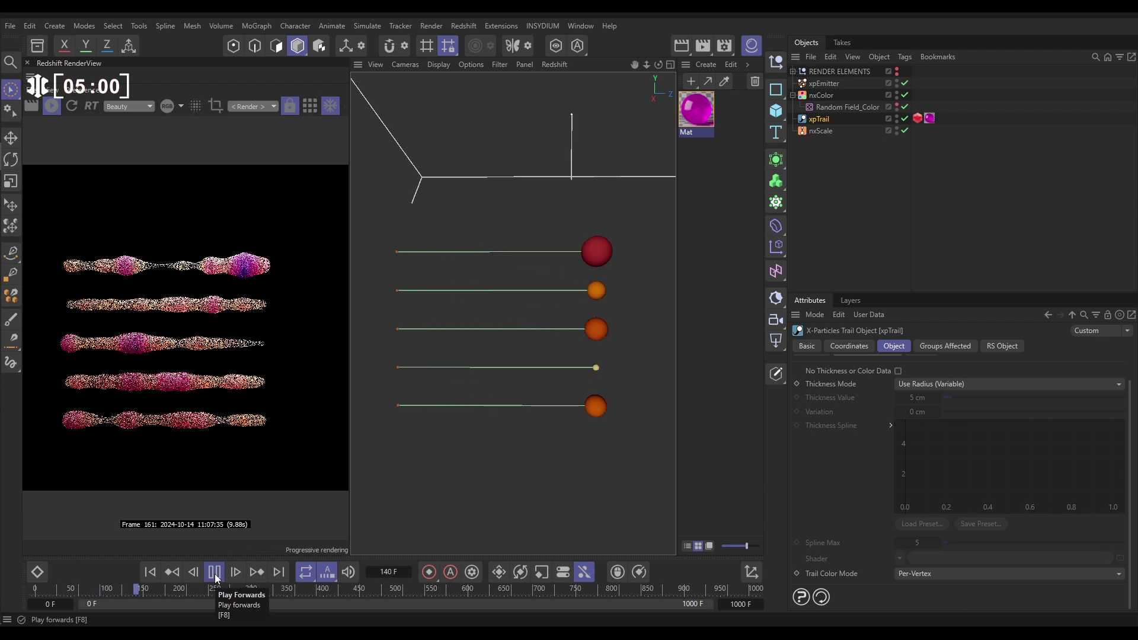
pyautogui.click(214, 572)
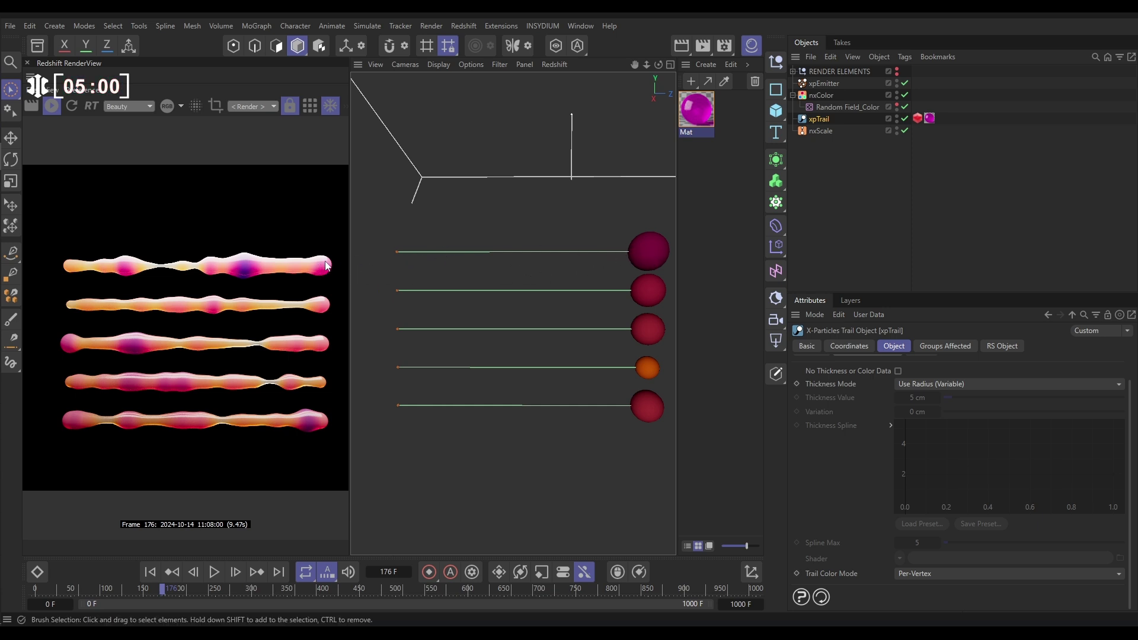
# Step: Set the curve thickness to 2 in the xpTrail's Redshift Object tag
pyautogui.click(917, 118)
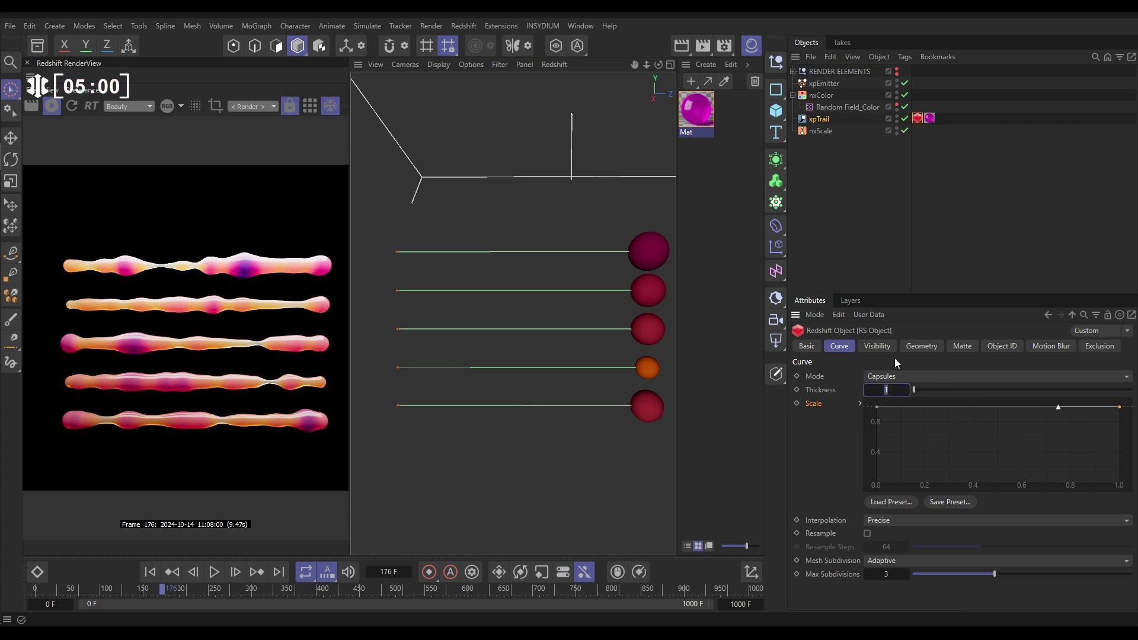
pyautogui.write('2')
pyautogui.press('Return')
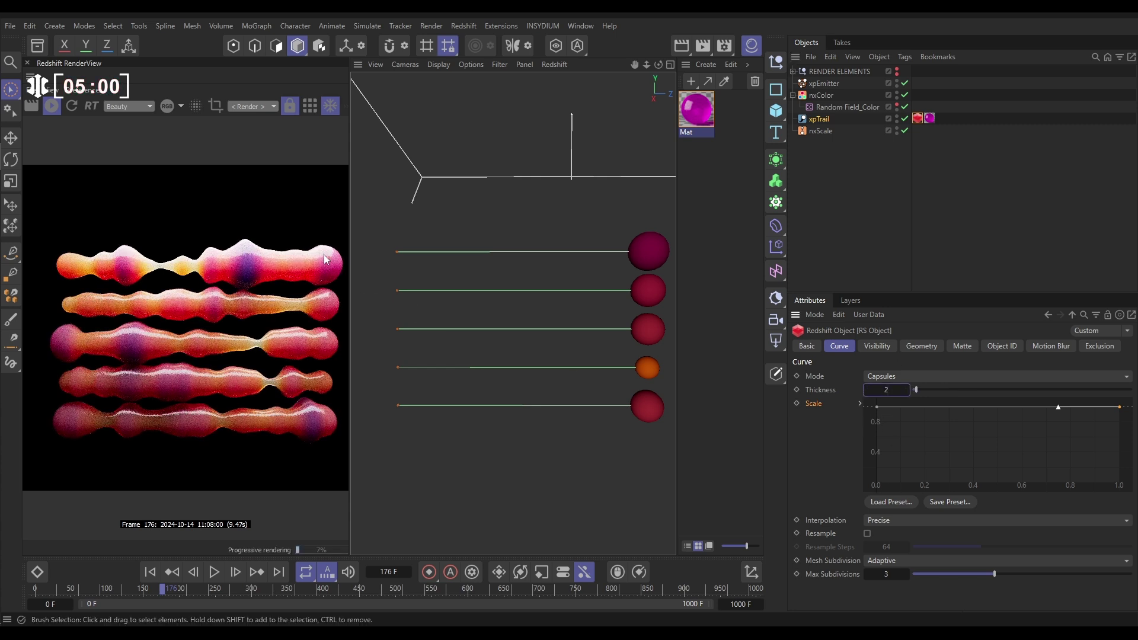